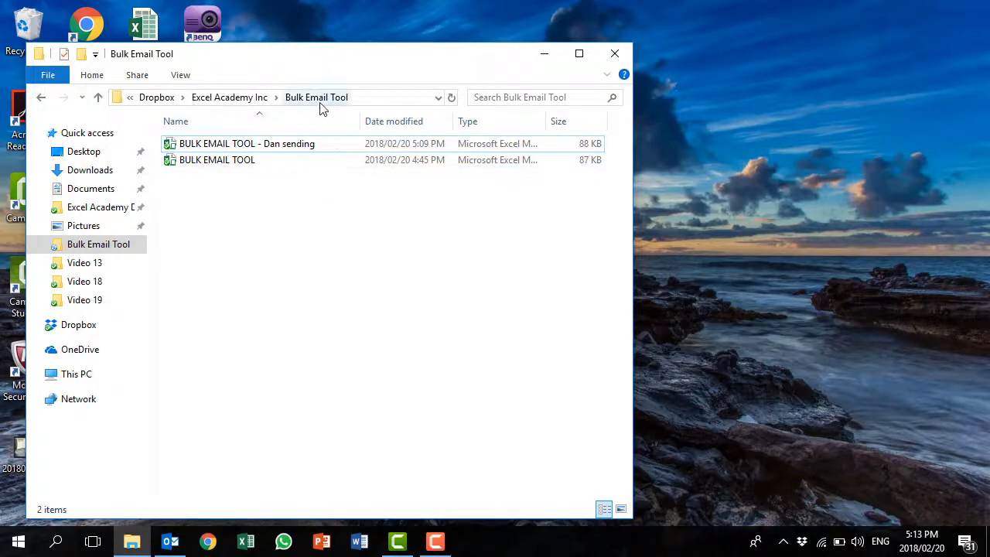
- Open the BULK EMAIL TOOL - Dan sending workbook from Explorer in Excel
click(260, 149)
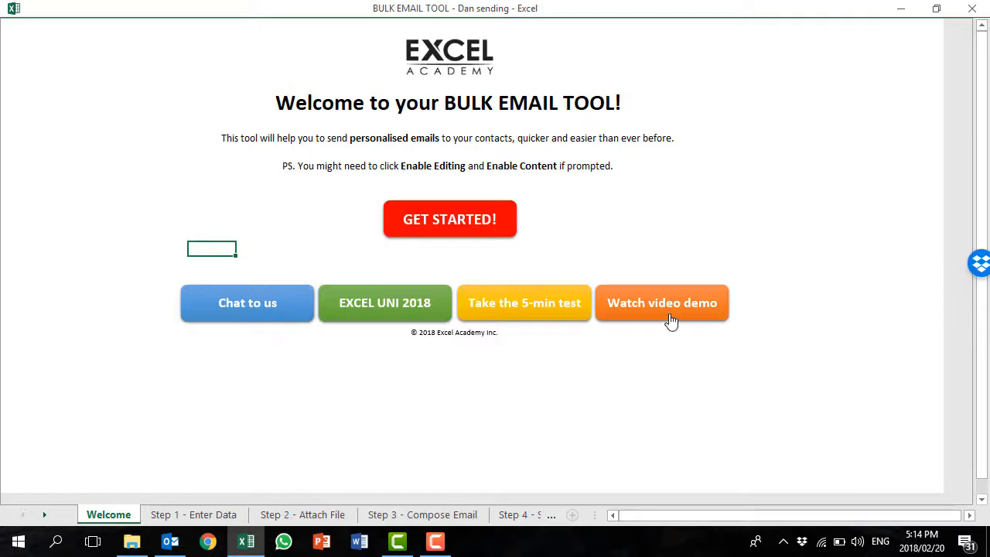
- Start the tool with GET STARTED! and scan the First Name column of the recipient table
click(457, 222)
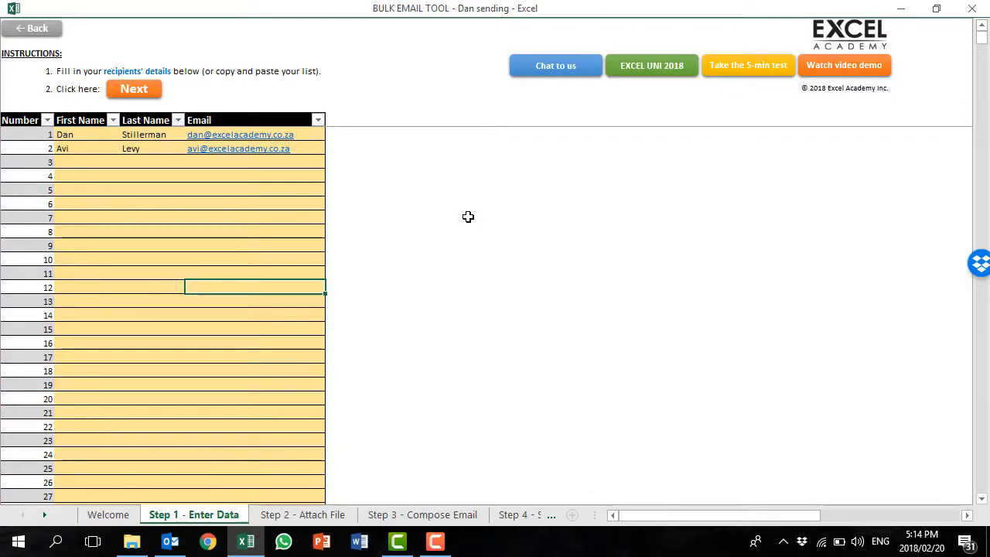
click(92, 135)
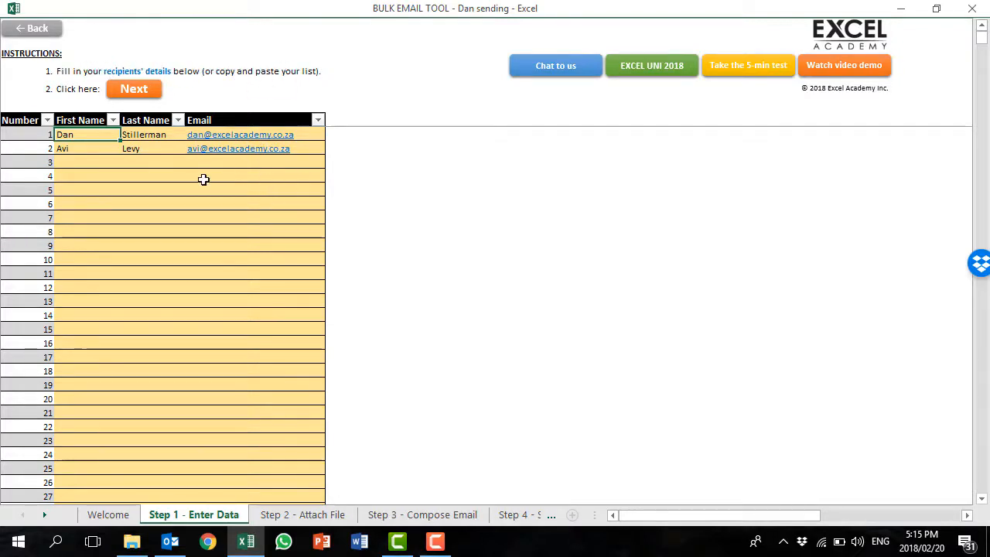
click(85, 243)
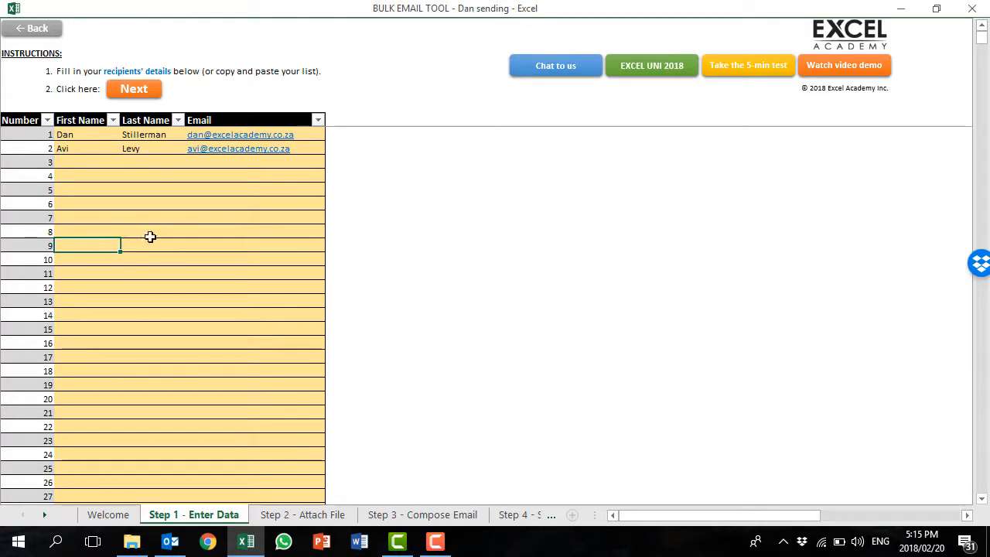
key(ctrl+Down)
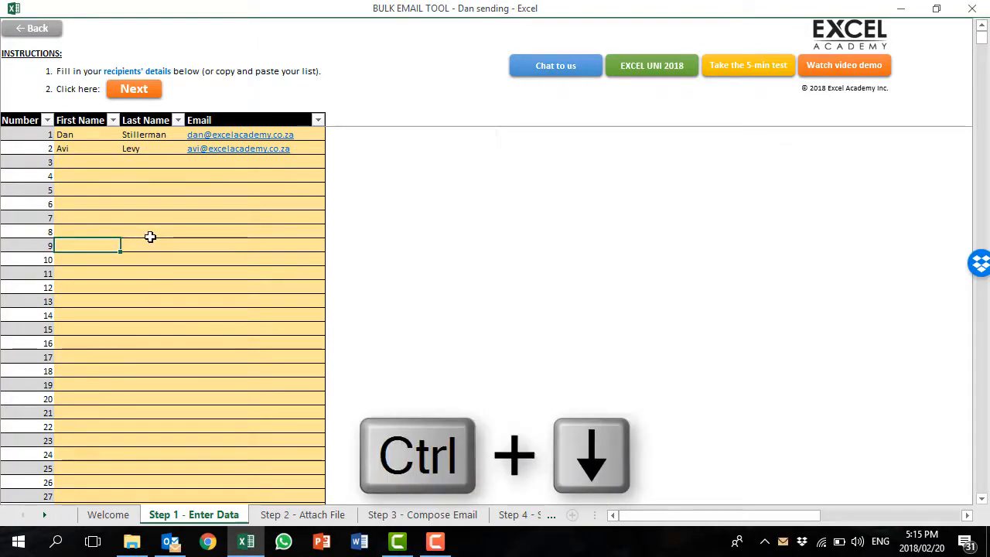
key(ctrl+Up)
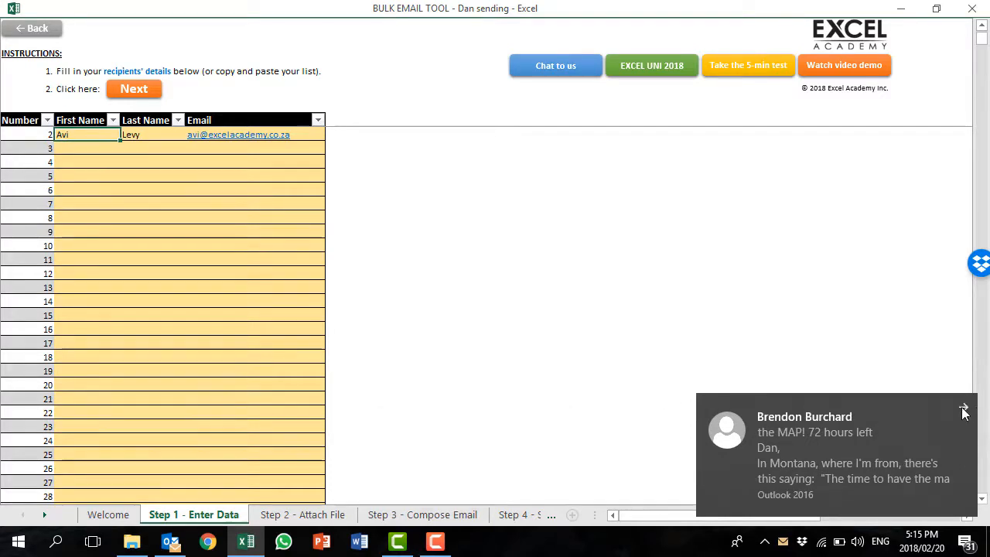
- Review both listed recipients' first name, last name and email address fields
click(964, 410)
click(92, 258)
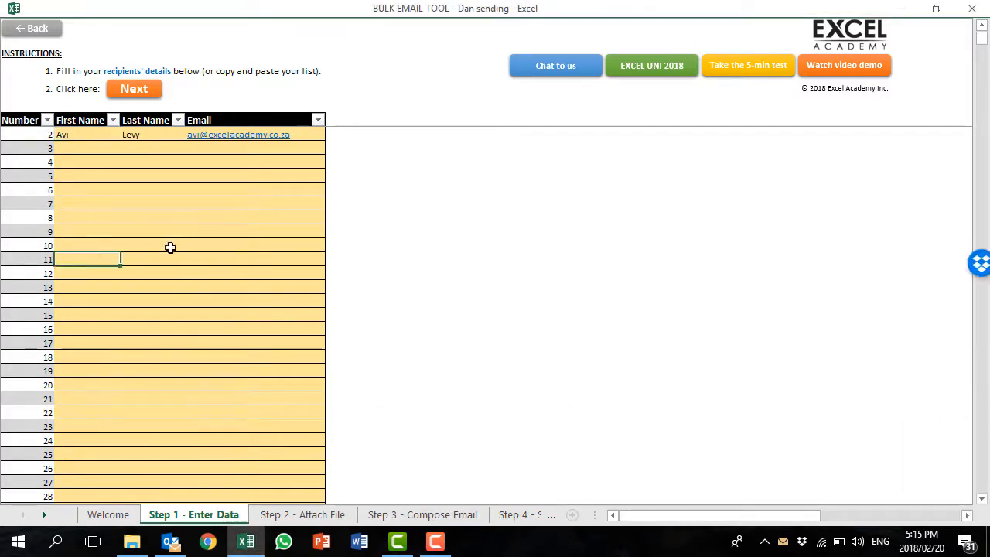
key(ctrl+Up)
key(ctrl+Down)
key(ctrl+Up)
key(Up)
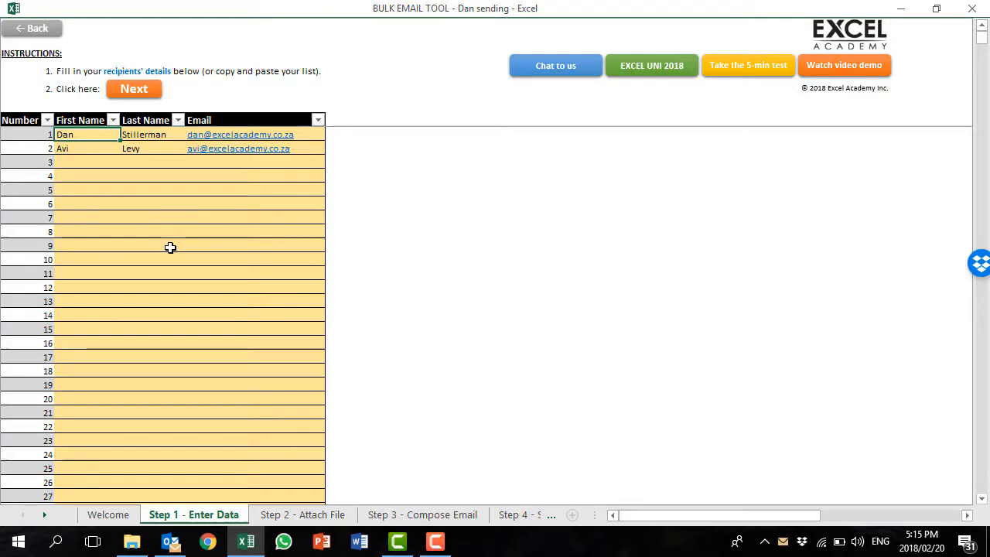
key(Tab)
key(Tab)
key(Tab)
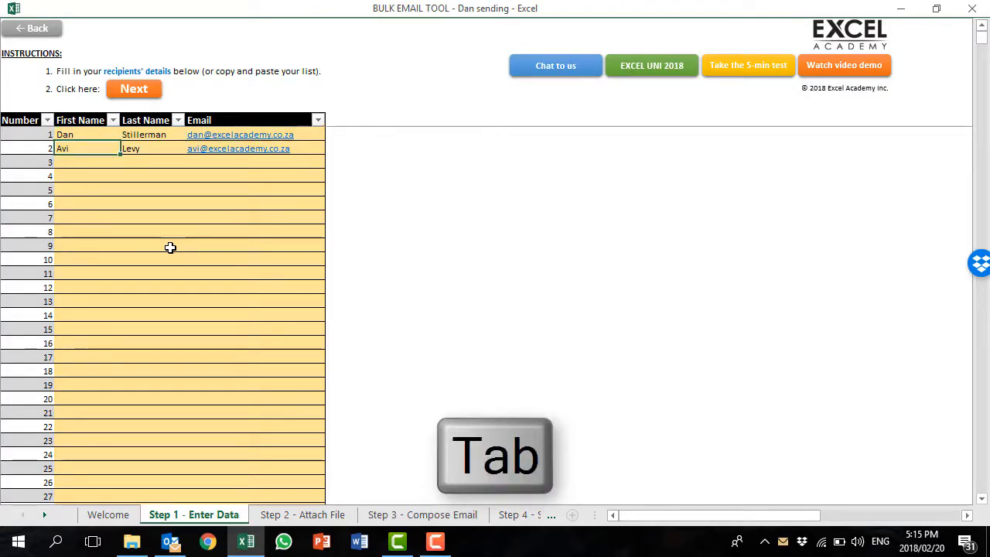
key(Tab)
key(Tab)
key(Tab)
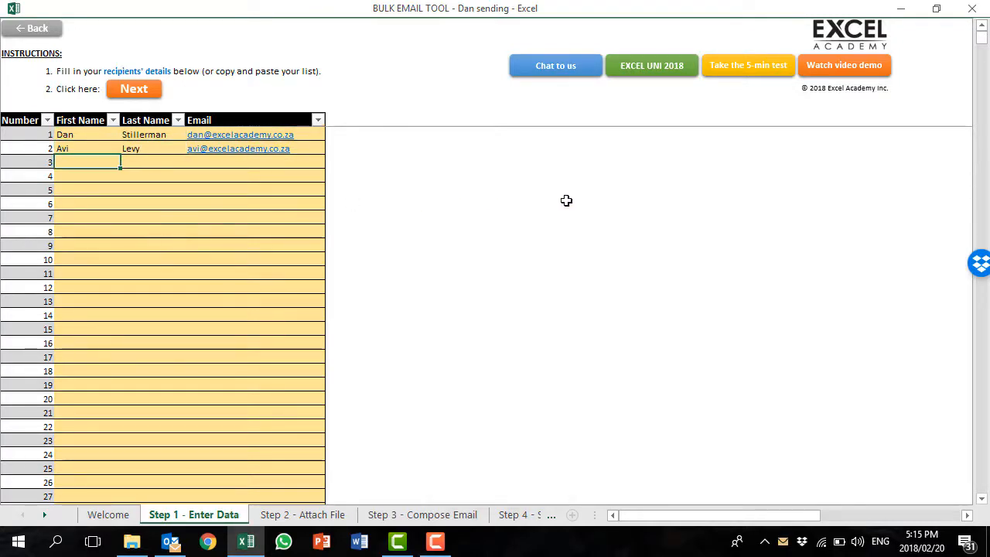
key(Tab)
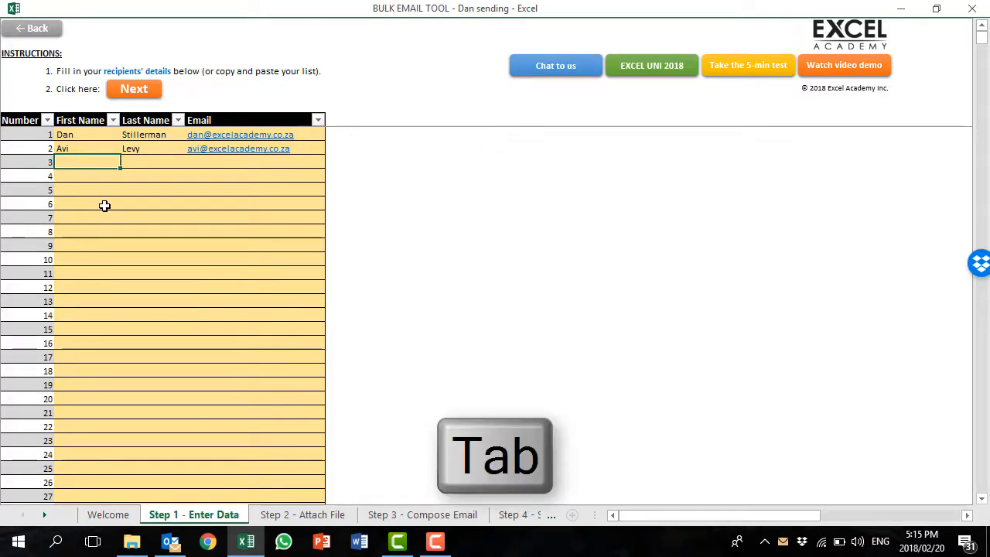
key(Tab)
key(Tab)
key(Tab)
key(Tab)
key(Tab)
key(Tab)
key(Tab)
key(Tab)
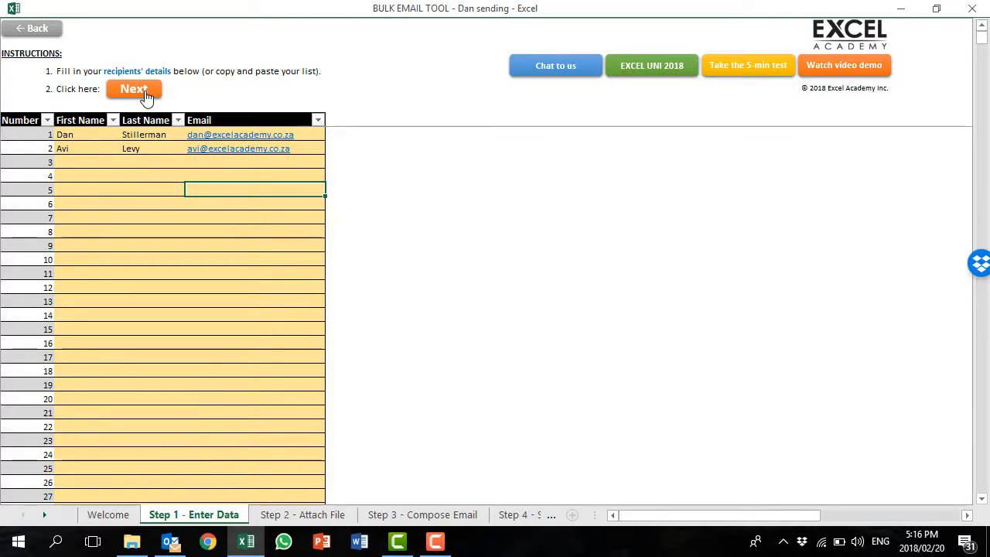
- Go to the Step 2 - Attach File sheet and locate the BULK EMAIL TOOL workbook in its folder
click(144, 91)
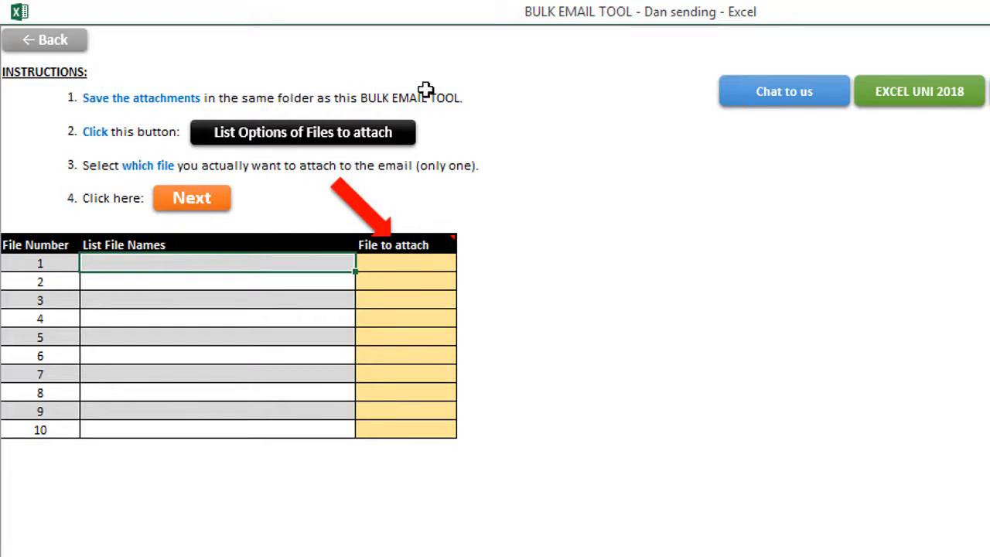
key(alt+Tab)
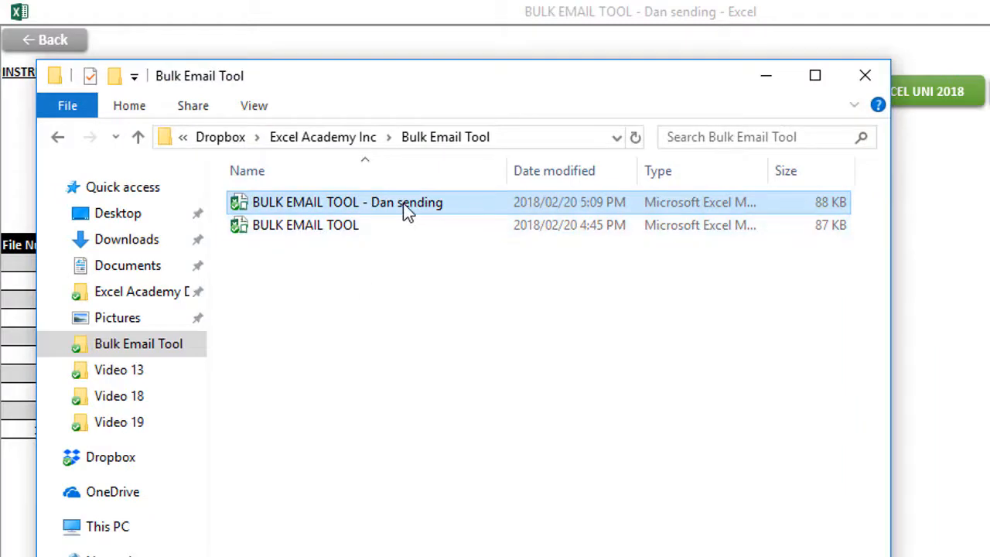
click(350, 232)
key(alt+Tab)
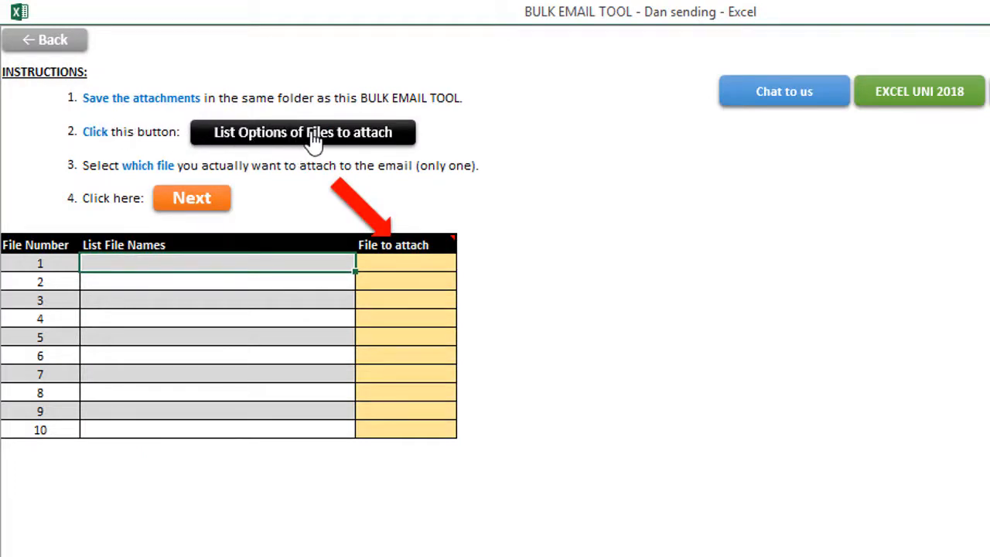
- List the folder's files and set File to attach to Yes for BULK EMAIL TOOL.xlsm
click(313, 139)
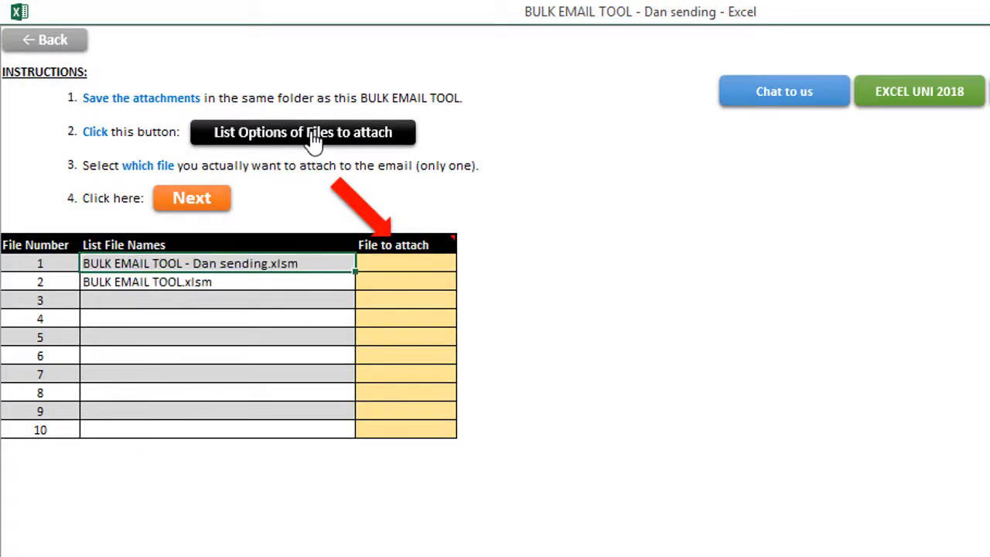
click(250, 283)
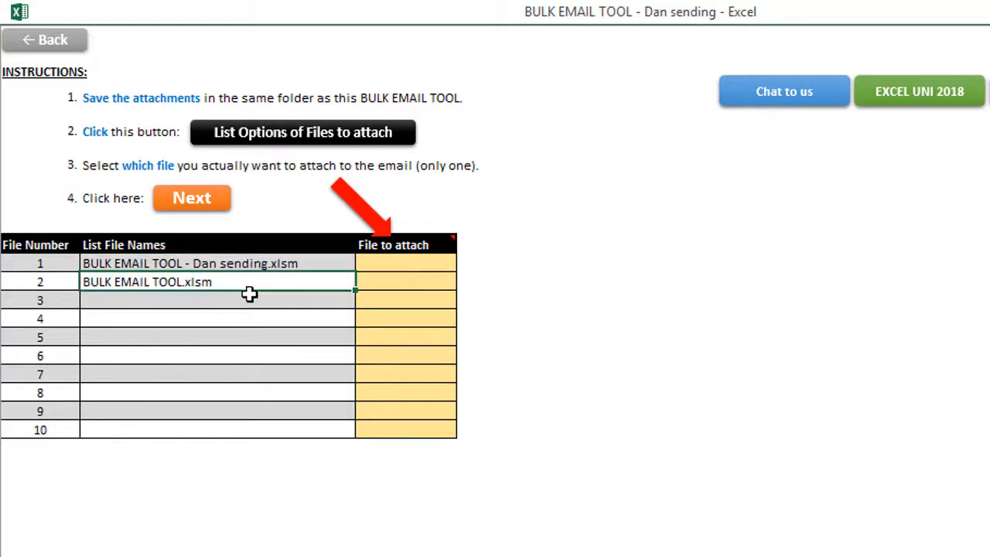
click(247, 305)
click(243, 266)
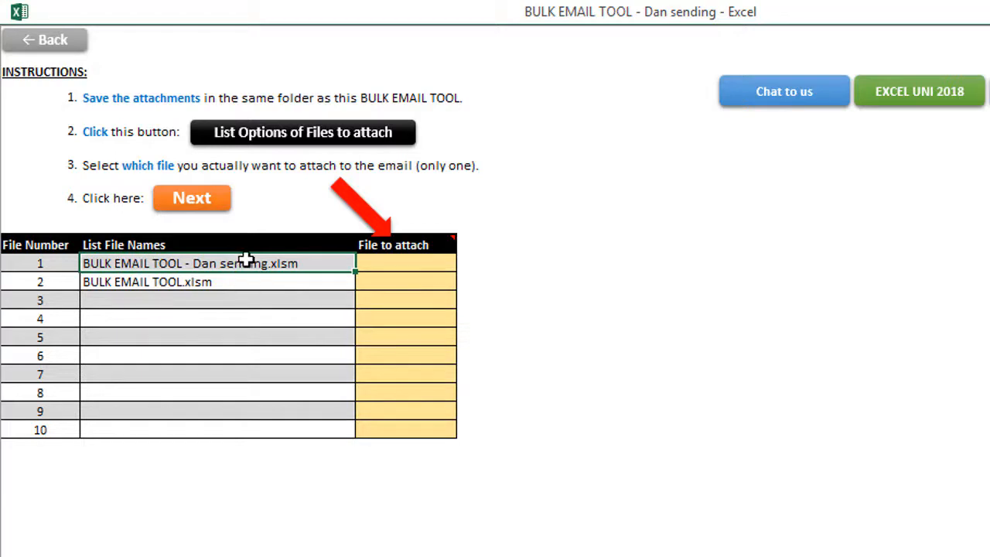
click(245, 283)
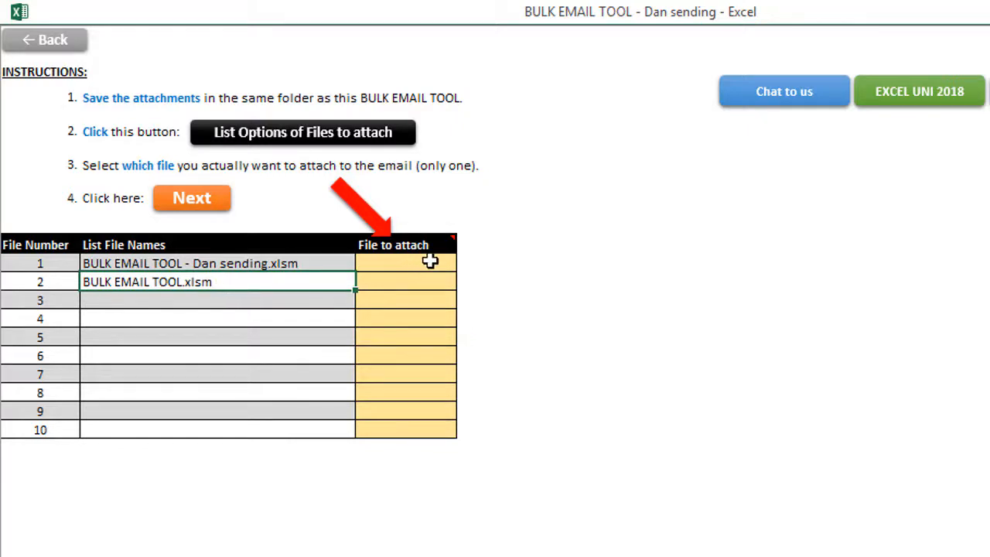
mouse_move(432, 245)
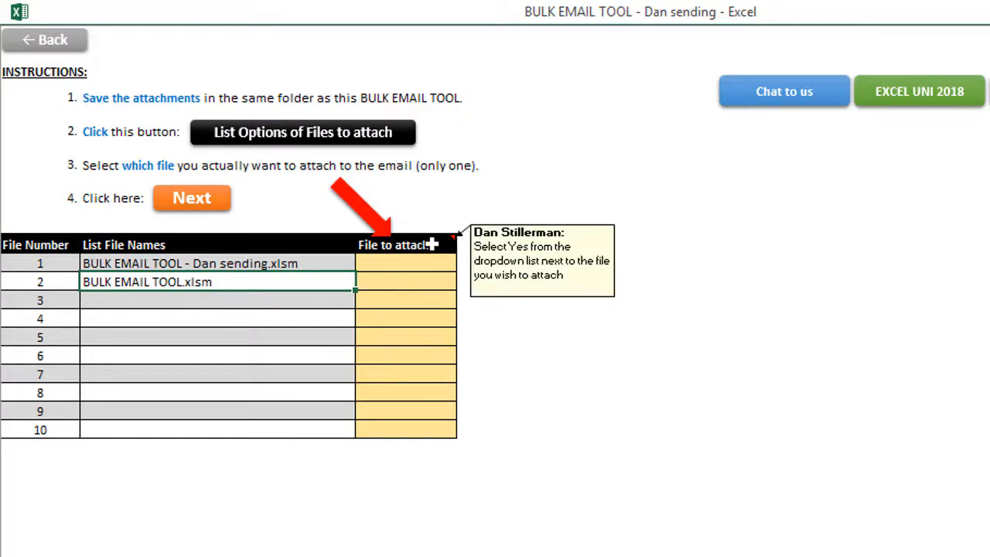
click(427, 284)
click(465, 283)
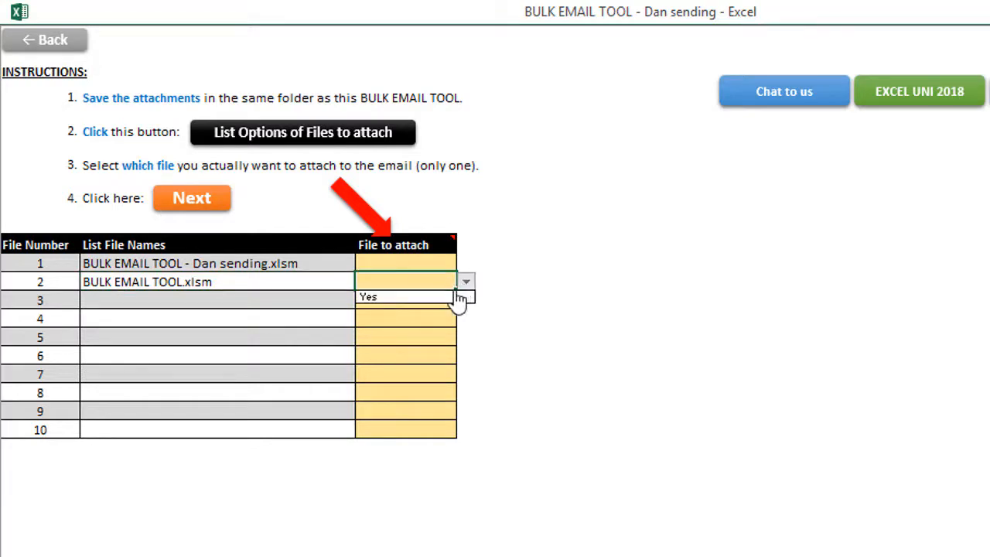
click(437, 297)
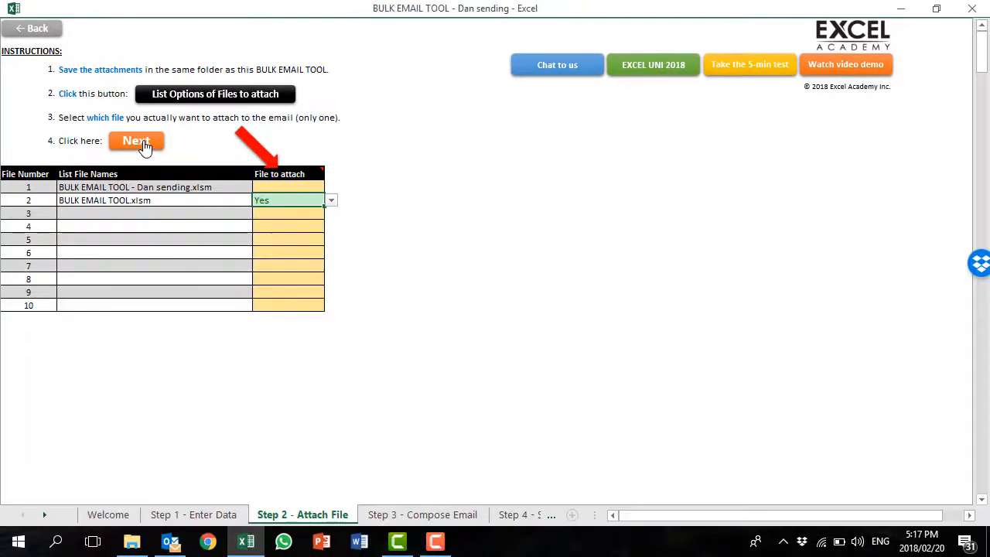
click(144, 147)
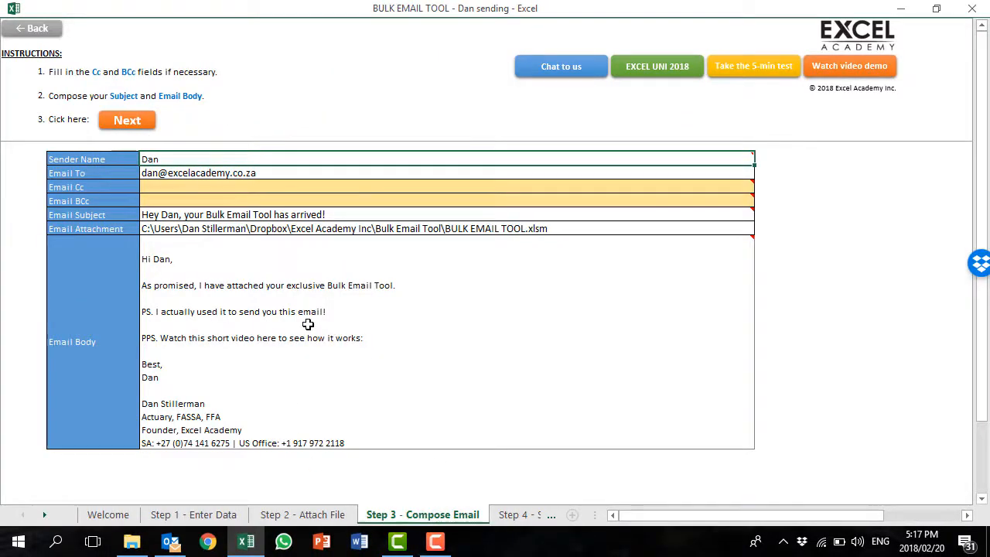
mouse_move(307, 322)
mouse_move(224, 155)
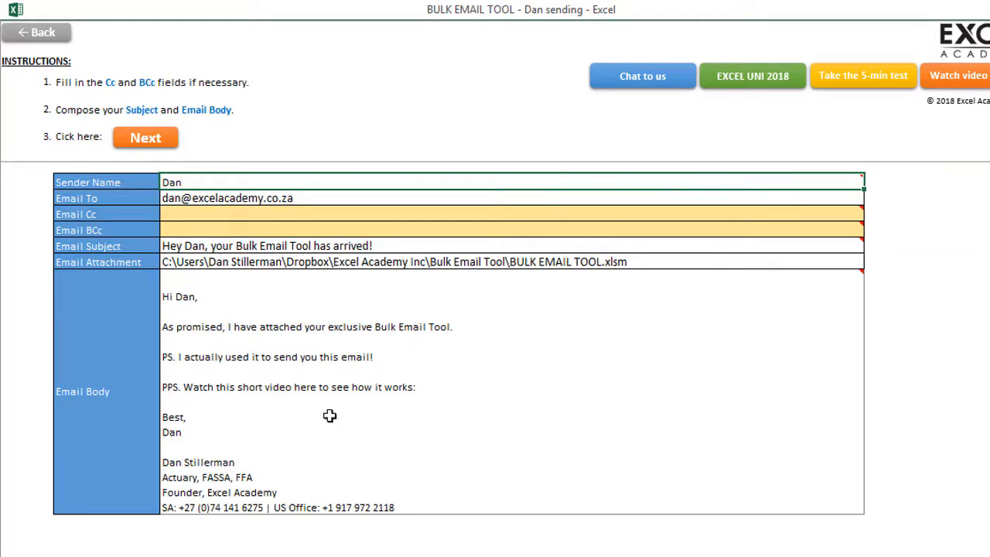
mouse_move(195, 426)
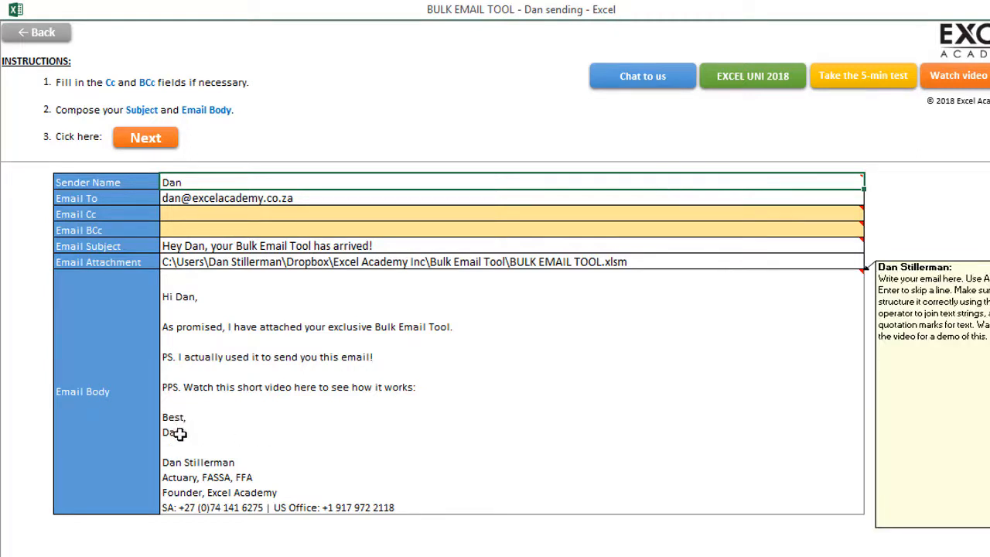
mouse_move(230, 189)
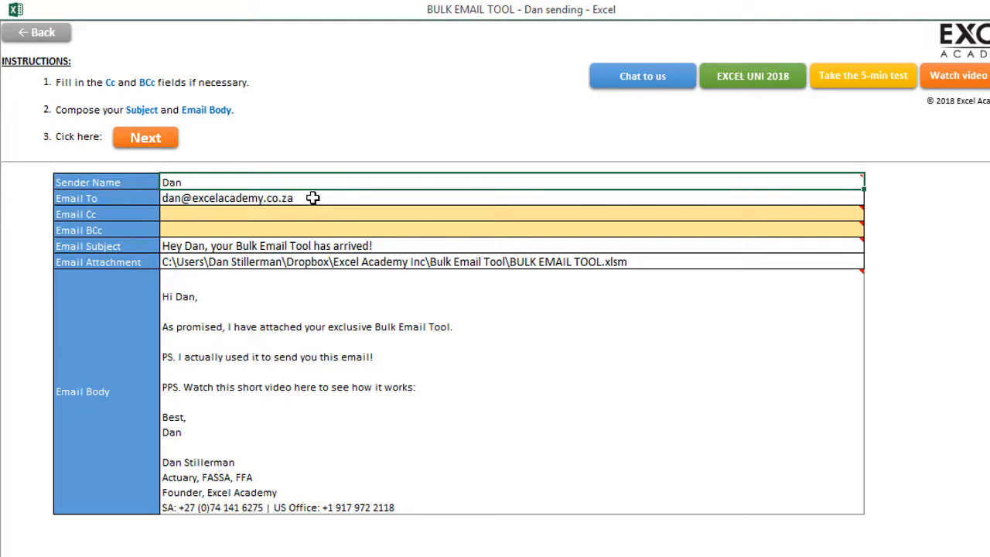
click(264, 213)
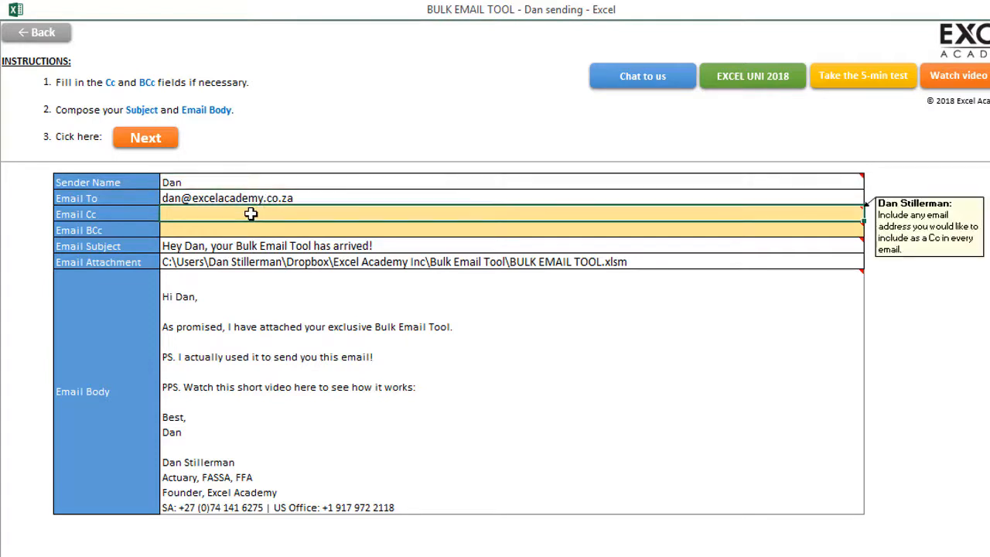
click(287, 243)
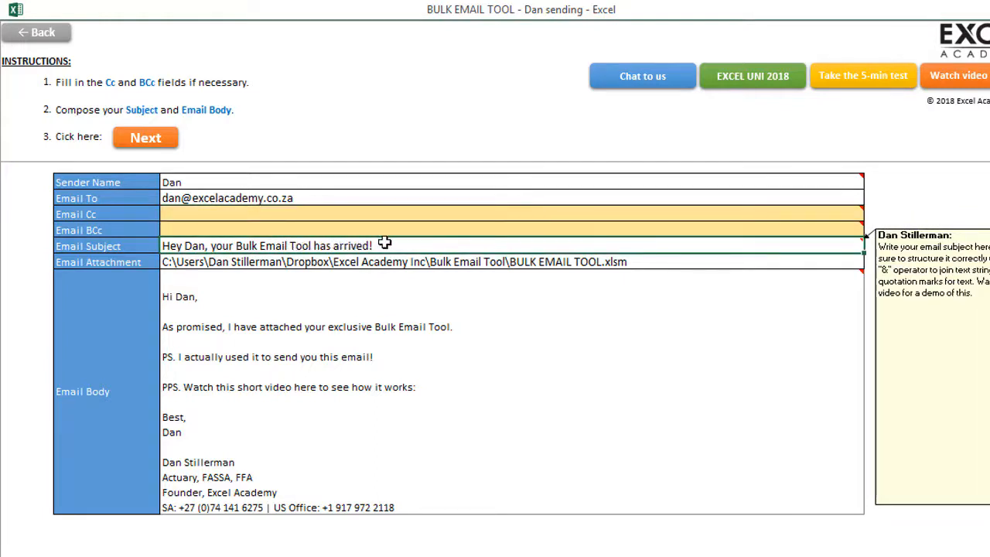
mouse_move(753, 246)
mouse_move(433, 292)
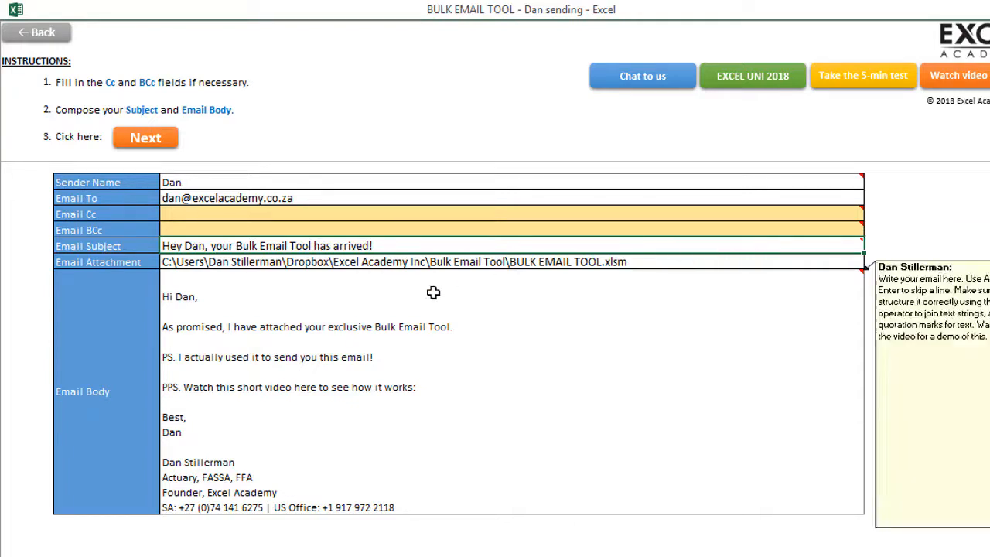
mouse_move(376, 246)
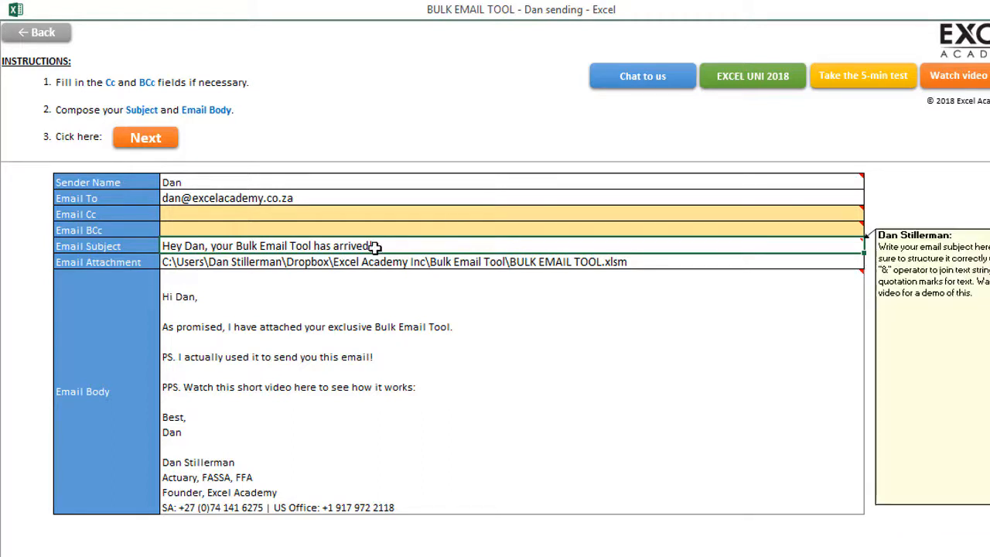
key(F2)
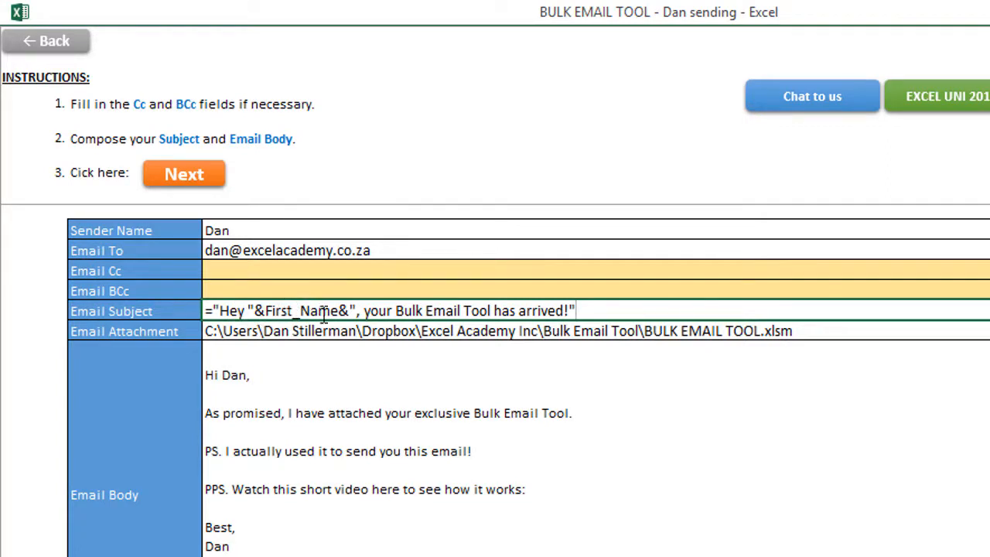
double_click(231, 311)
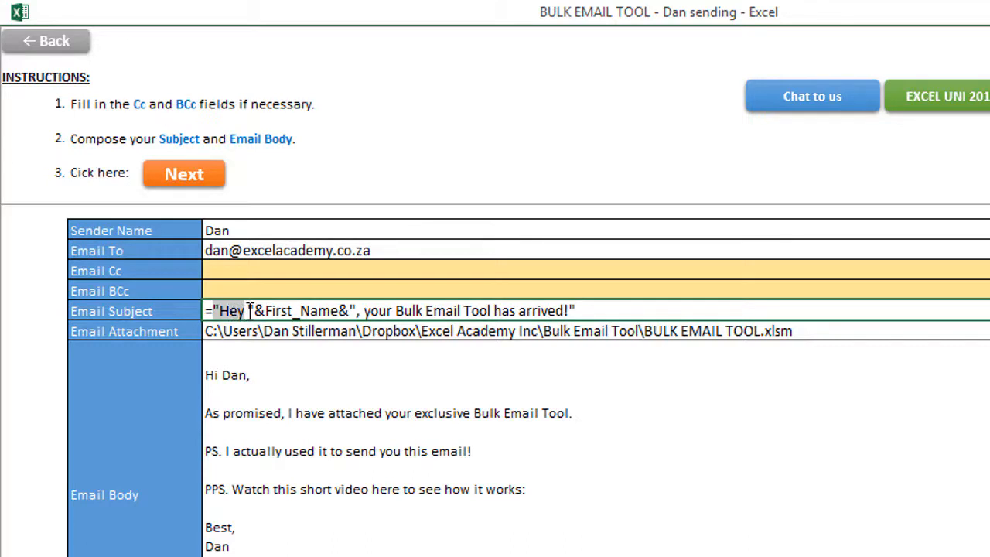
click(249, 310)
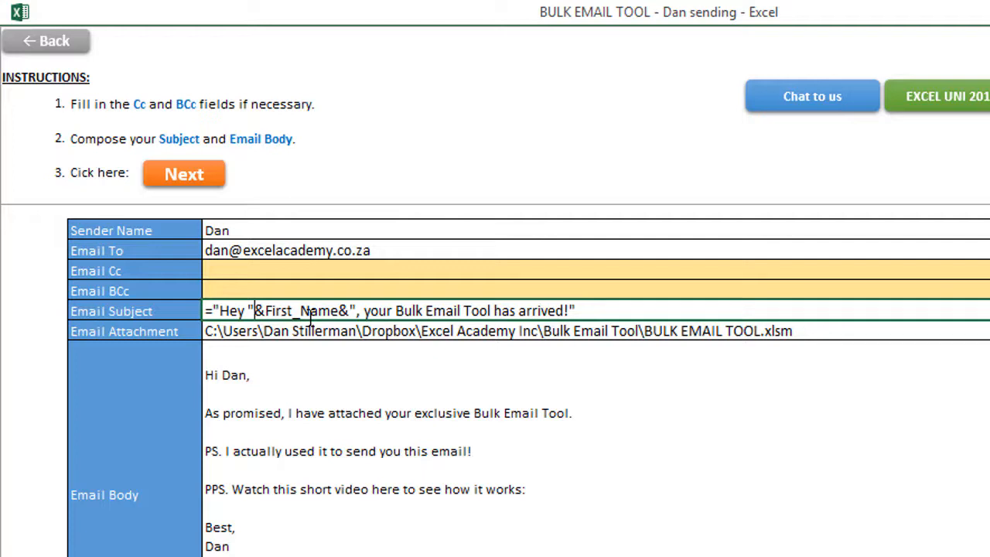
key(shift+Right)
key(Right)
key(ctrl+shift+Right)
key(shift+Left)
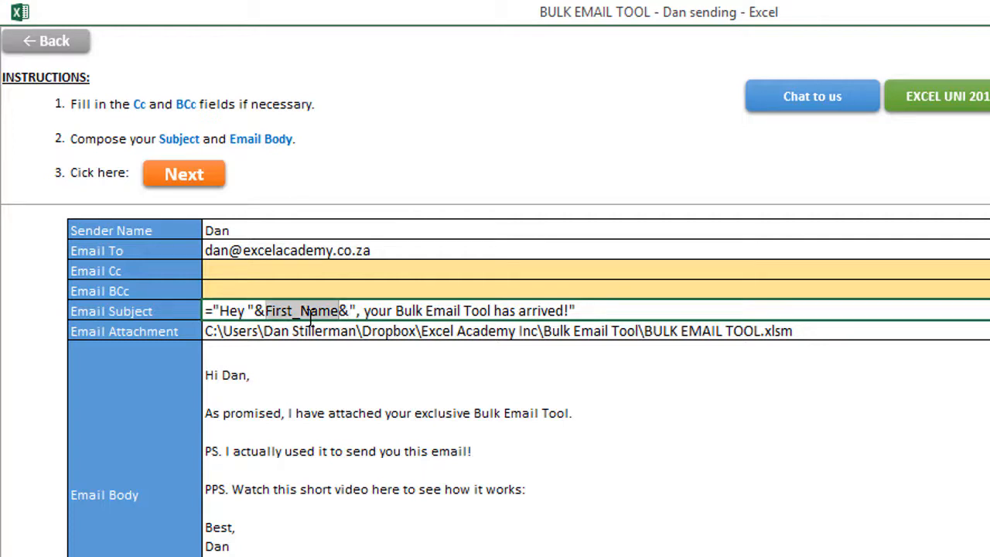
key(Right)
key(Left)
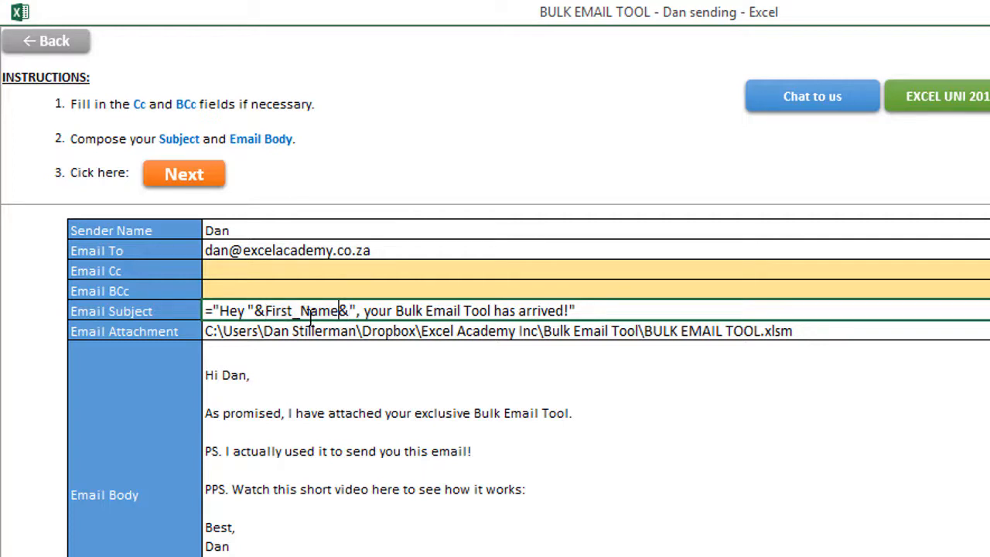
key(Right)
key(Left)
key(Left)
key(Right)
key(Right)
key(ctrl+Right)
key(ctrl+Right)
key(ctrl+Right)
key(Escape)
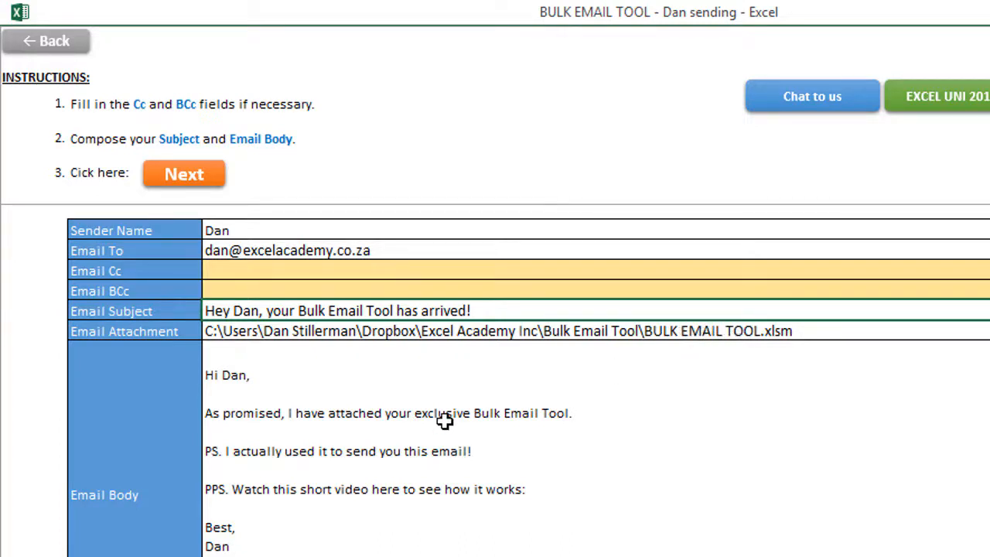
key(Down)
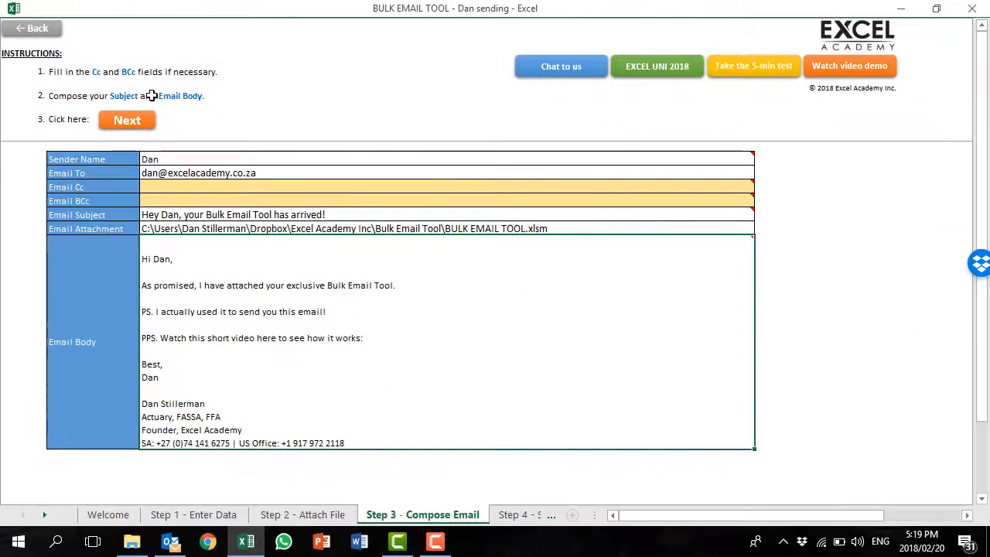
mouse_move(225, 302)
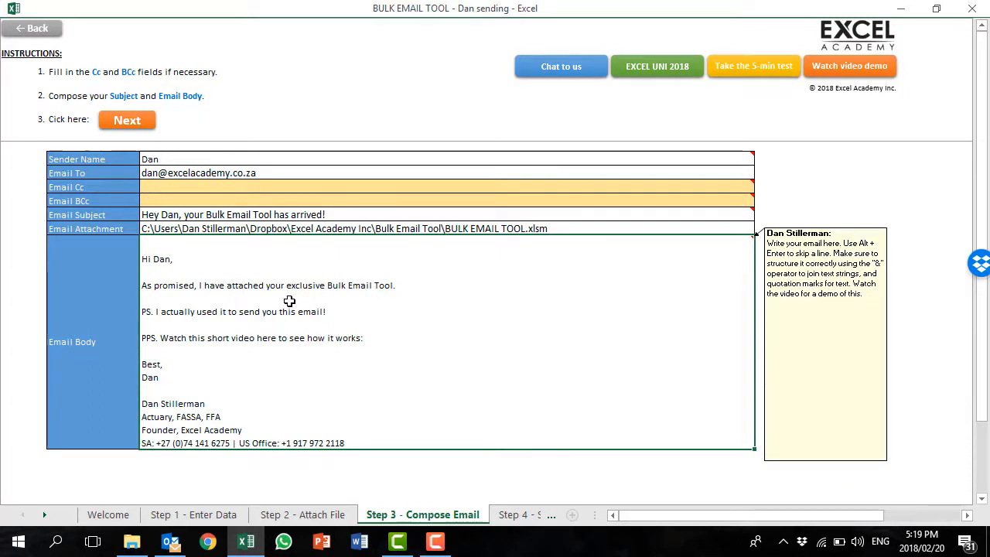
key(F2)
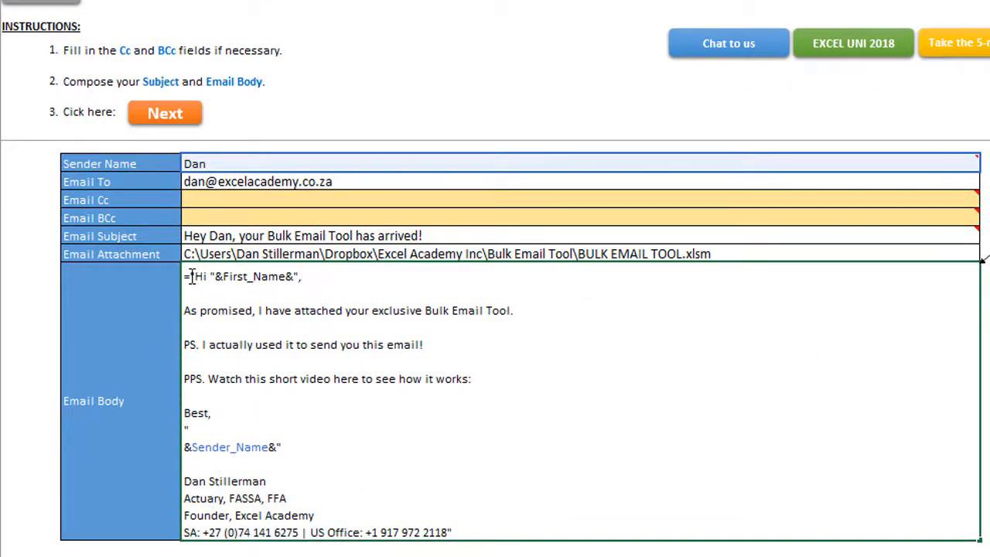
drag(191, 276, 218, 277)
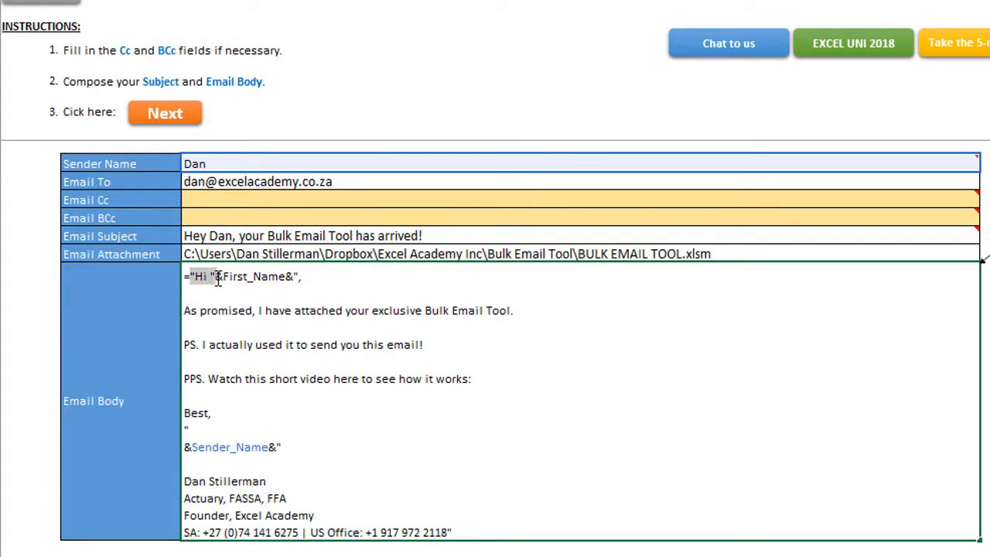
click(205, 277)
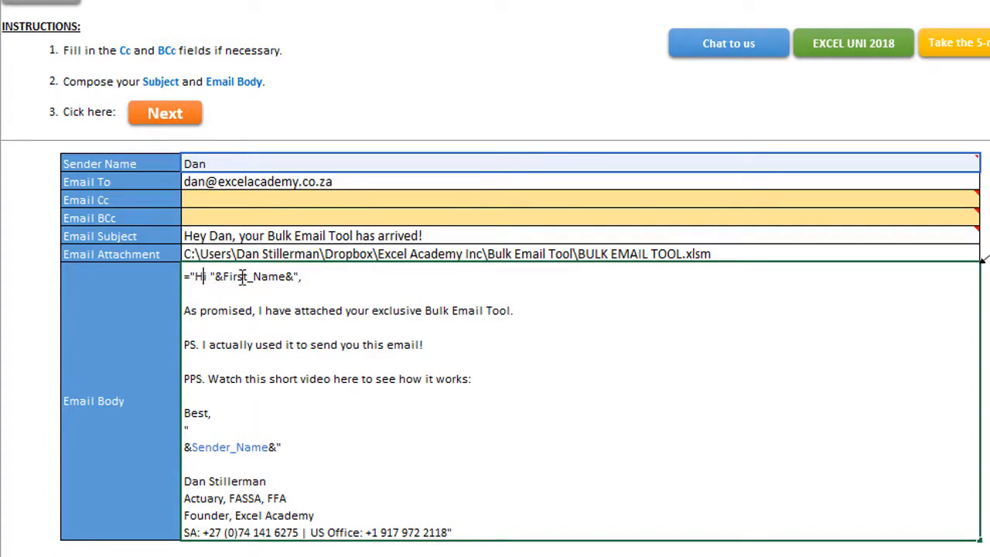
double_click(242, 277)
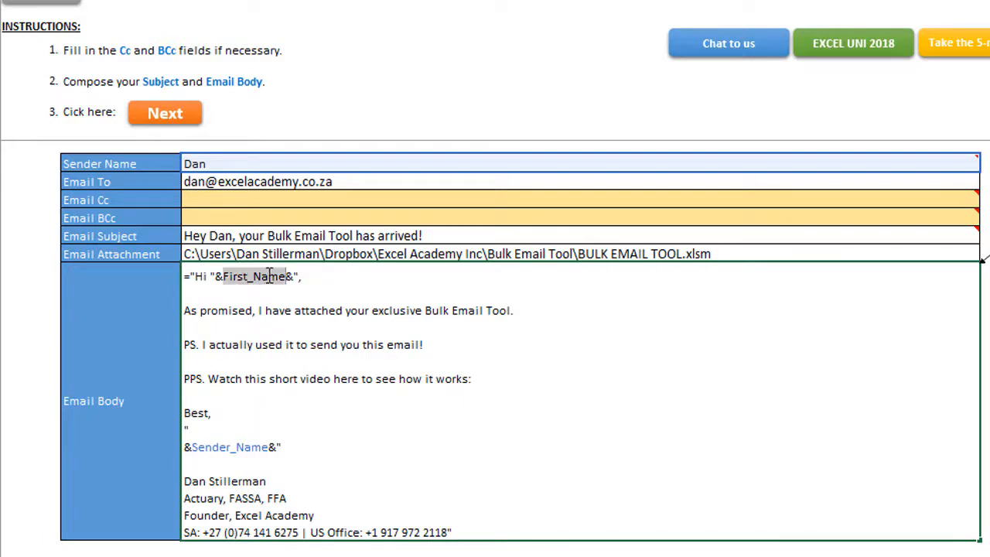
click(308, 276)
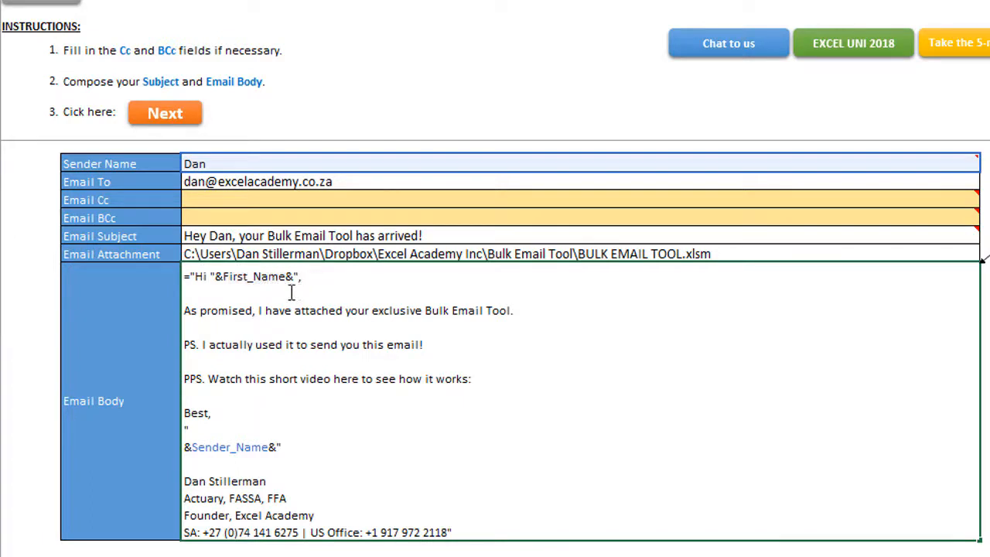
drag(185, 310, 254, 311)
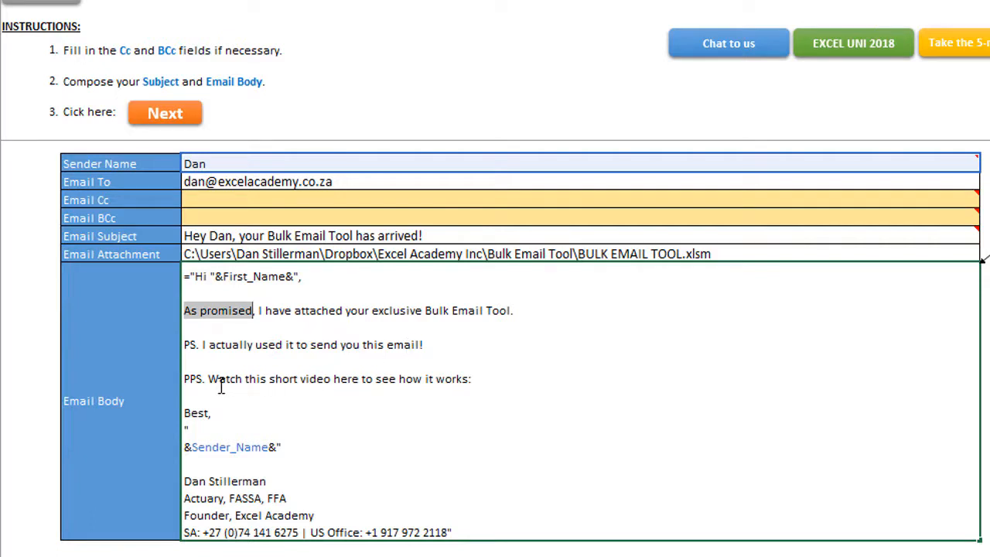
click(481, 379)
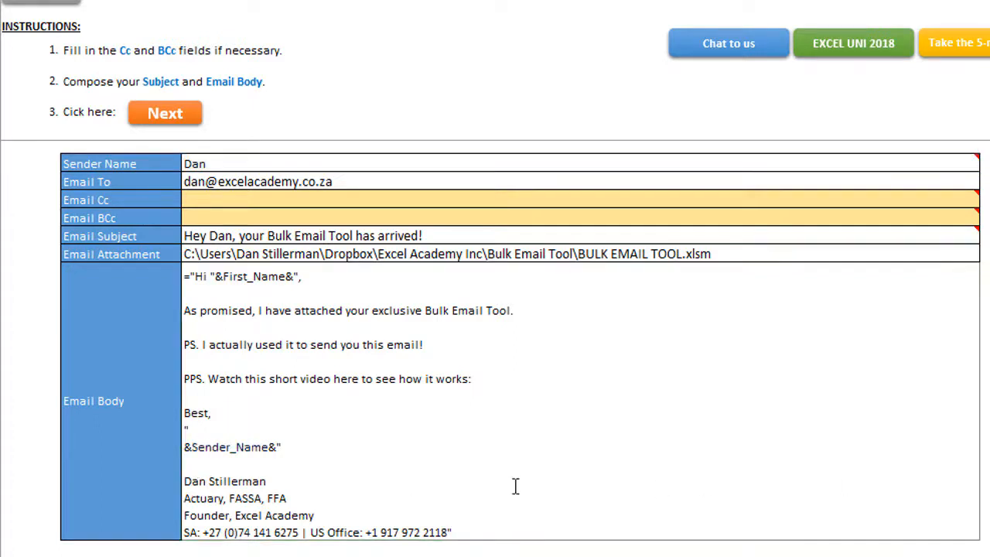
drag(184, 482, 479, 528)
key(Escape)
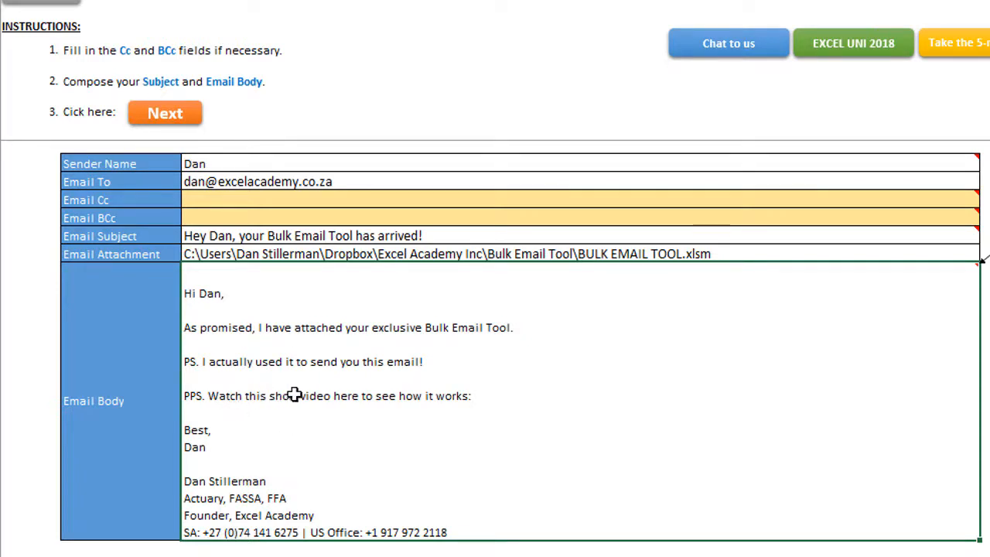
- Recommit the email body formula unchanged and advance to the Step 4 - Send! sheet
key(F2)
click(480, 379)
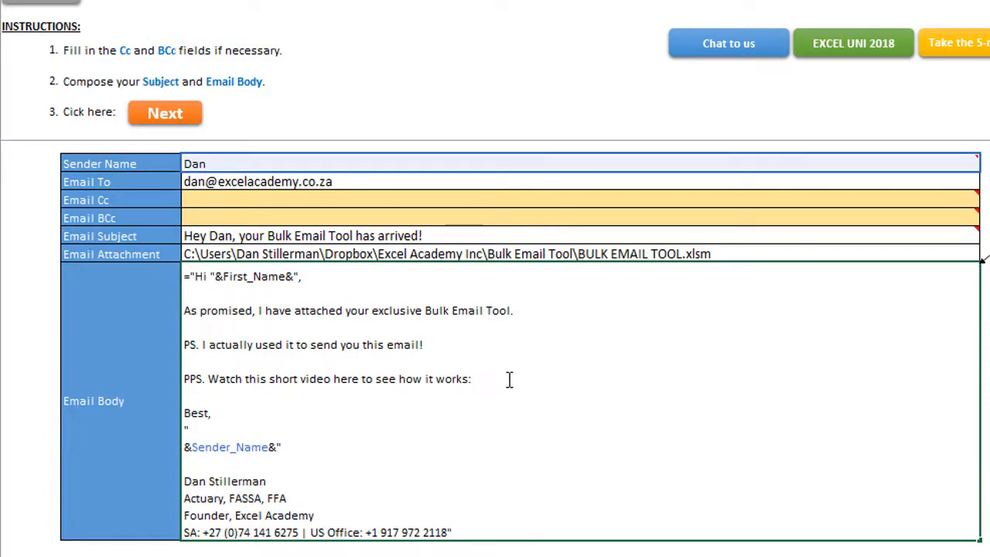
key(alt+Return)
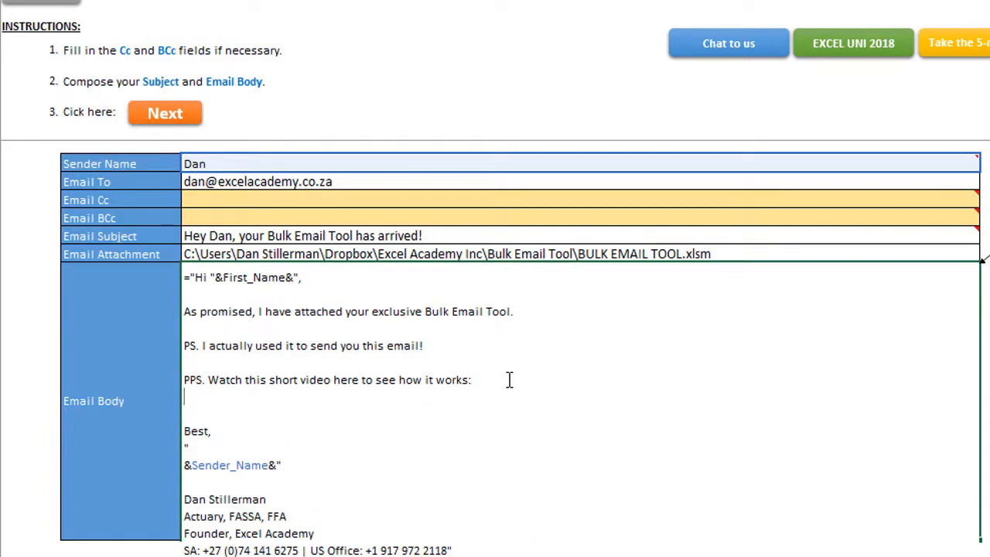
key(BackSpace)
key(ctrl+Return)
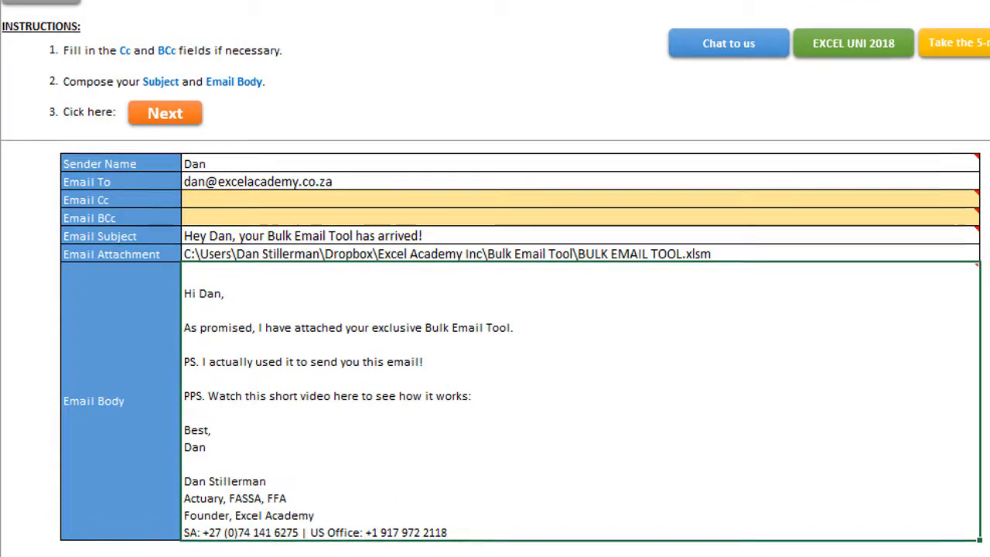
click(169, 115)
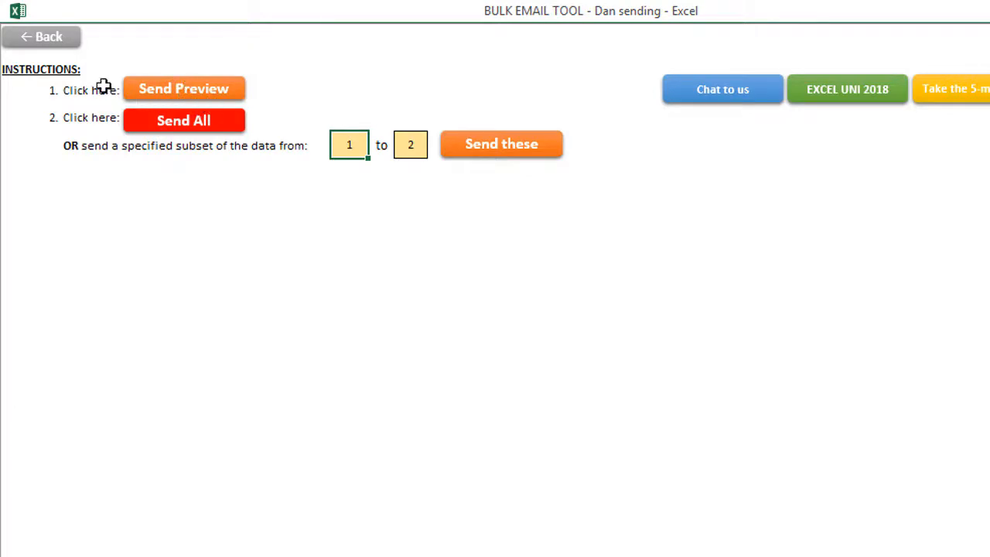
- Use Send Preview with the sender's own e-mail address entered in the Email Preview box
click(191, 94)
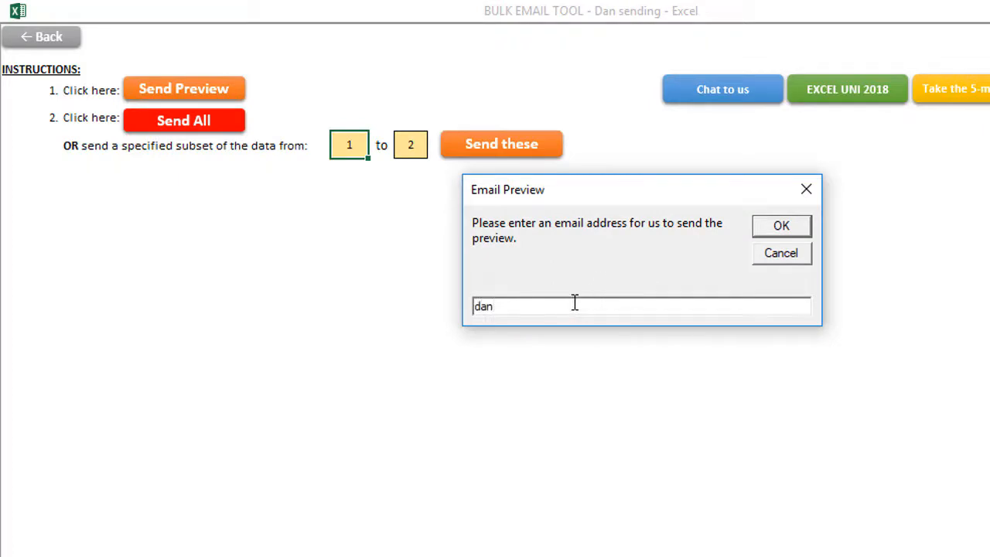
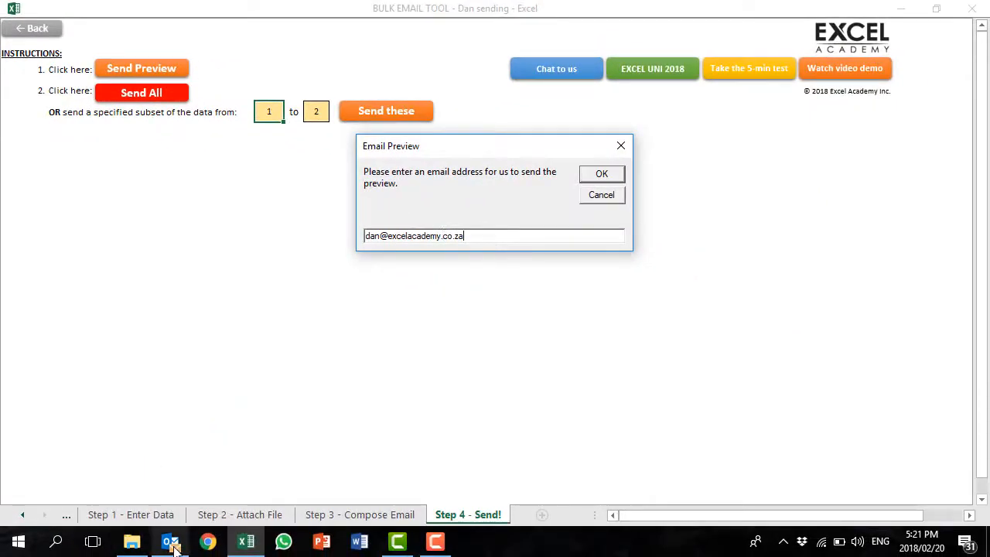
click(602, 174)
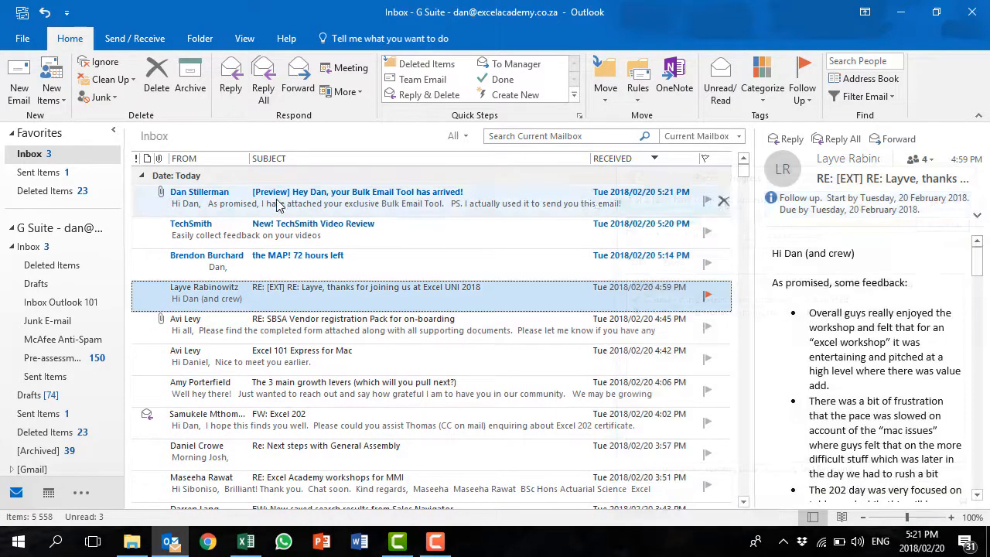
- Inspect the [Preview] email and its BULK EMAIL TOOL.xlsm attachment, then return to Excel
click(298, 201)
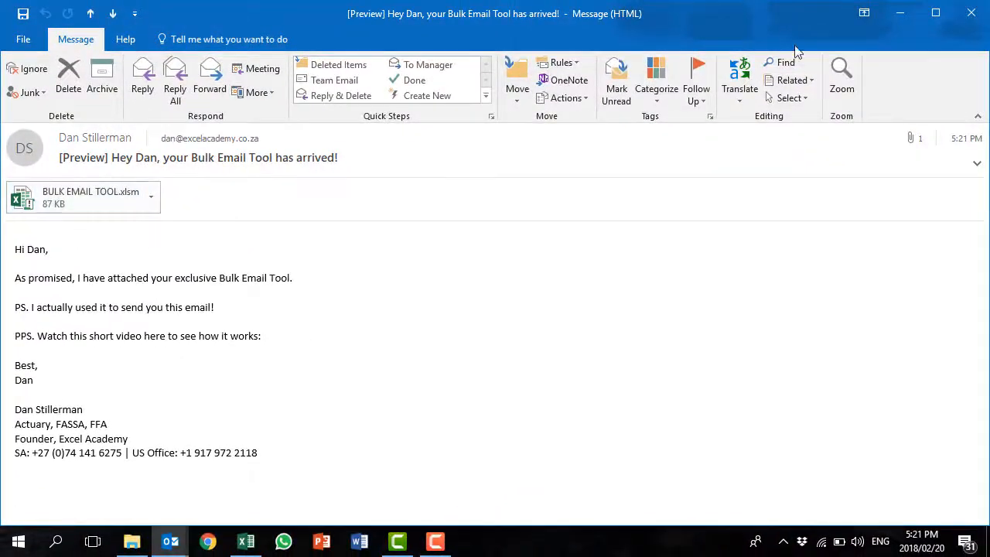
click(971, 13)
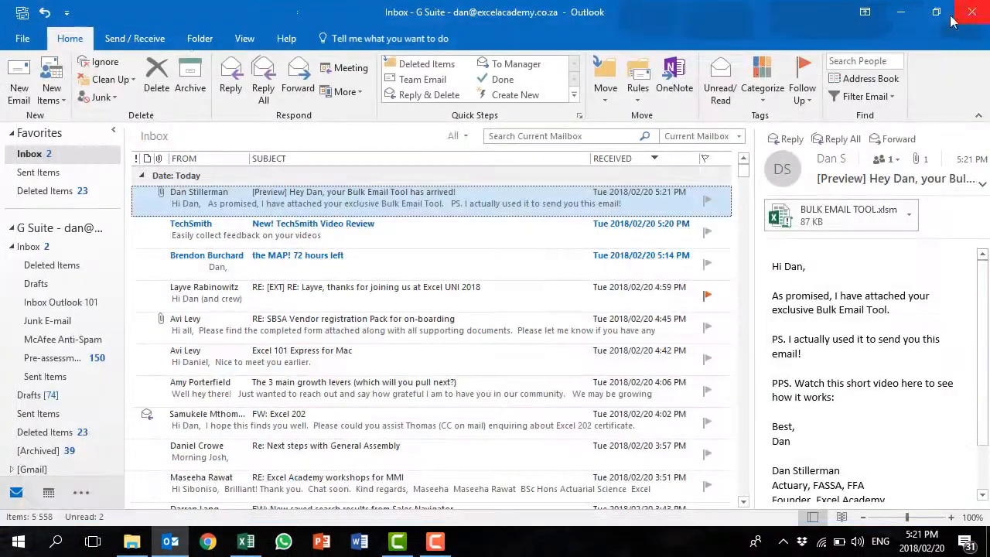
key(alt+Tab)
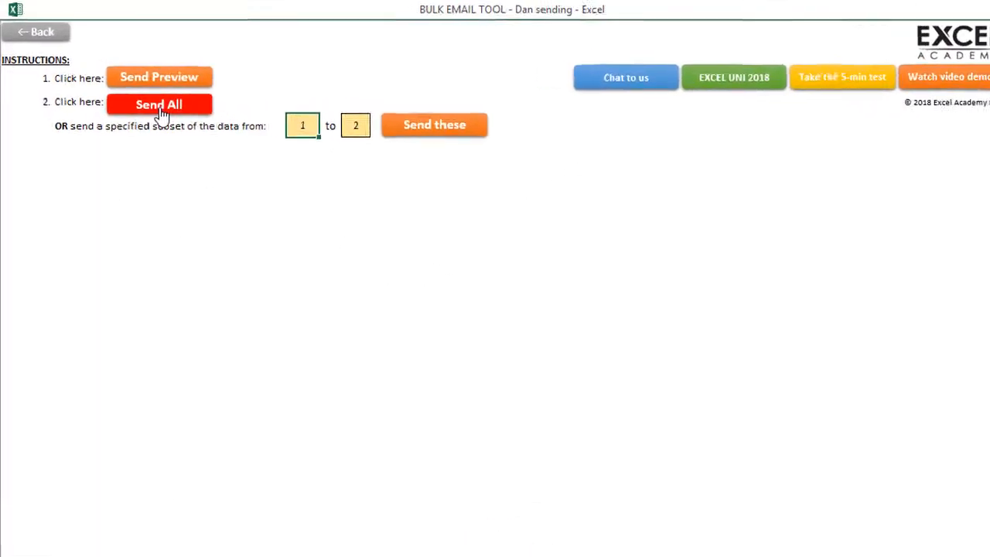
- Decline Send All, set the send range from 1 to 2, and send those emails
click(210, 146)
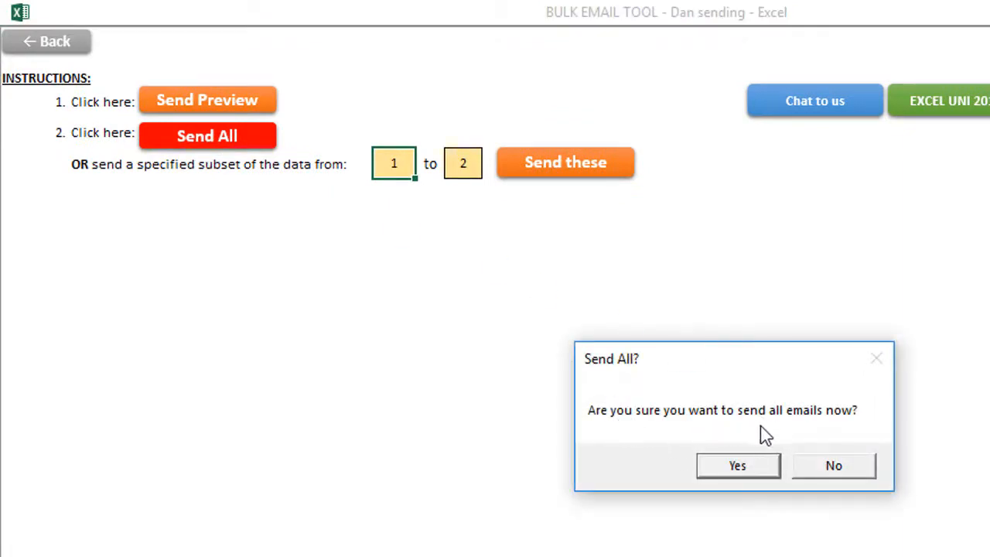
click(841, 468)
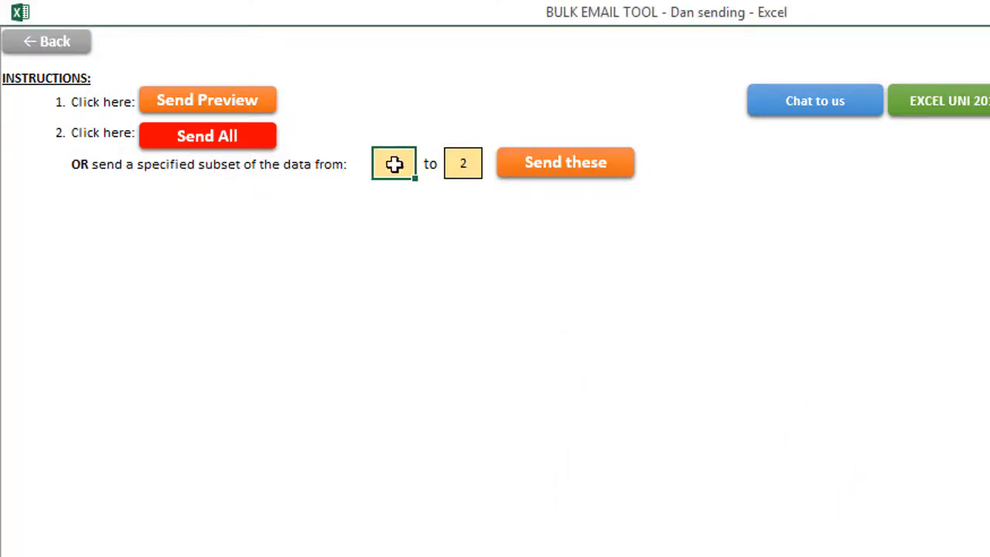
click(465, 164)
click(397, 164)
text(2)
click(474, 163)
click(380, 161)
text(1)
click(460, 161)
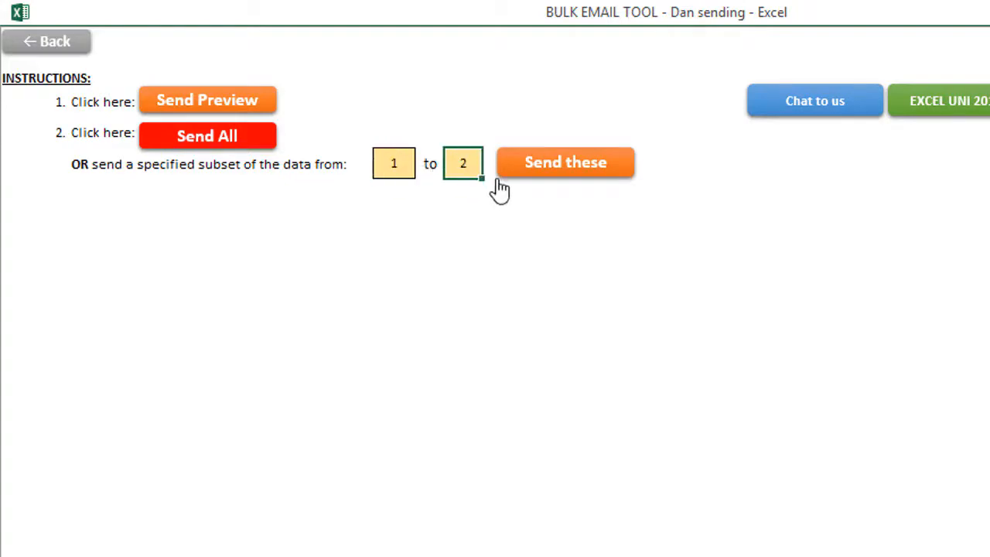
click(581, 170)
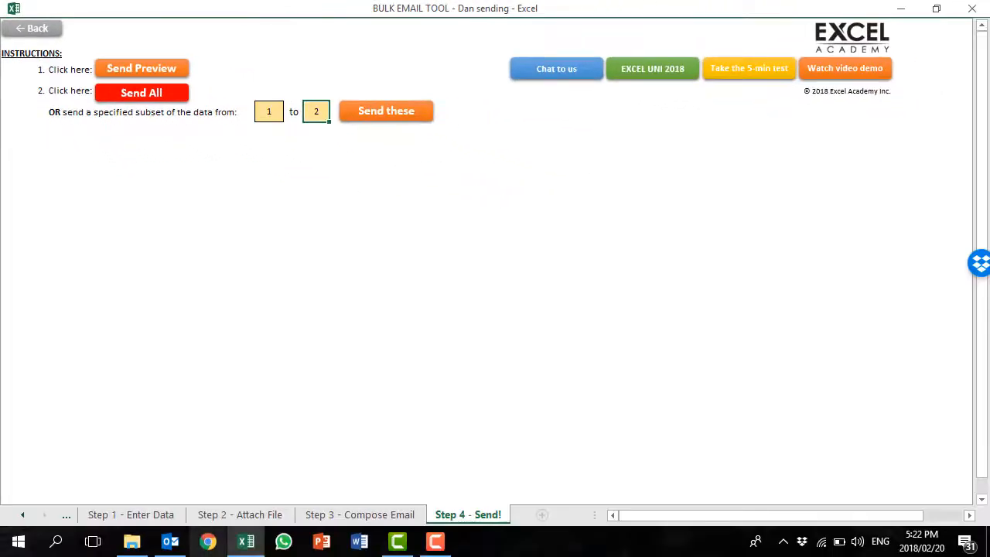
click(171, 542)
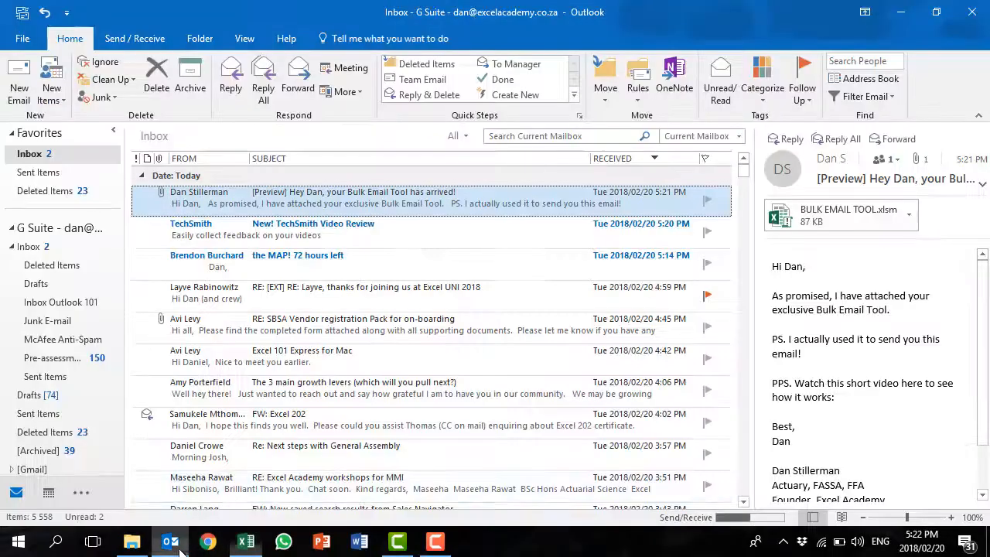
- Check both sent emails in Sent Items and the newest received email in the Inbox
click(48, 174)
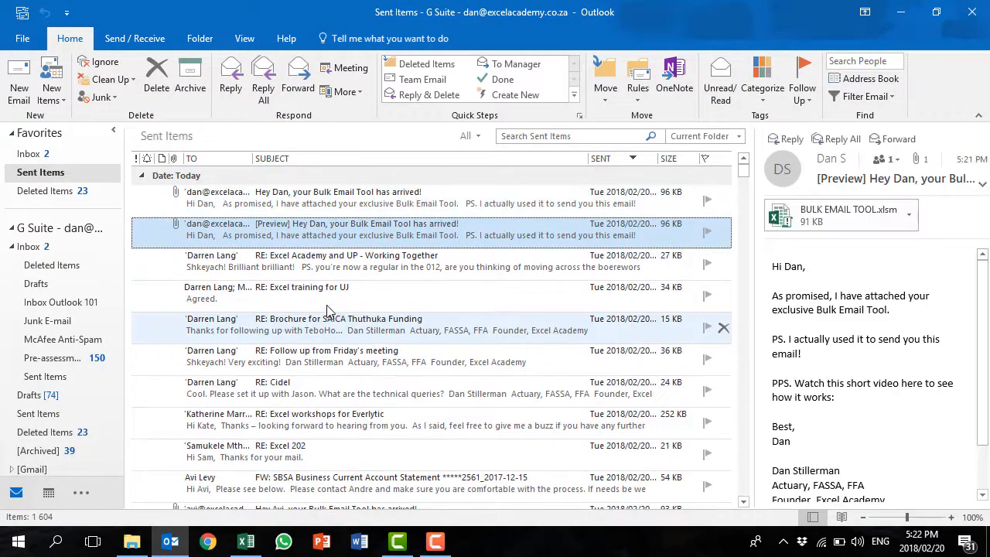
click(275, 203)
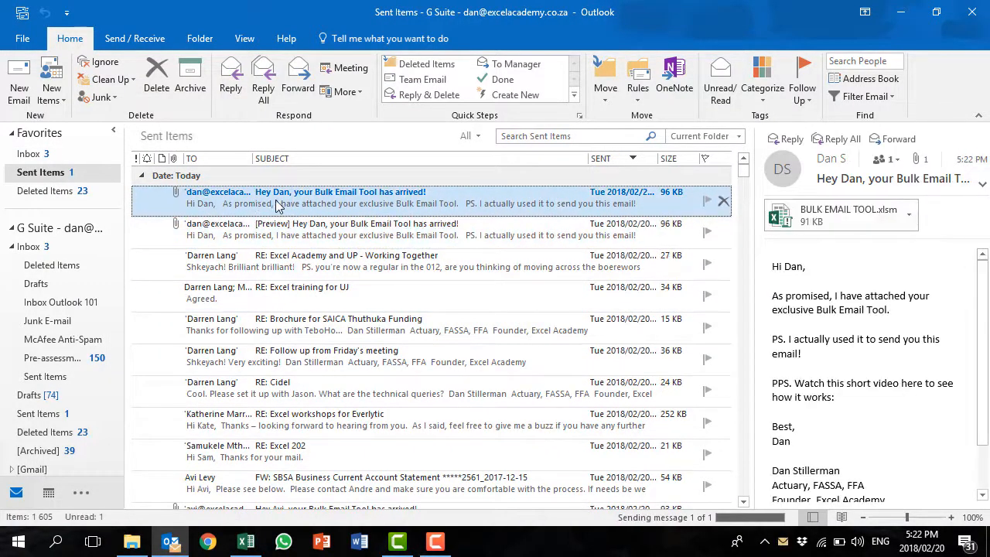
click(260, 209)
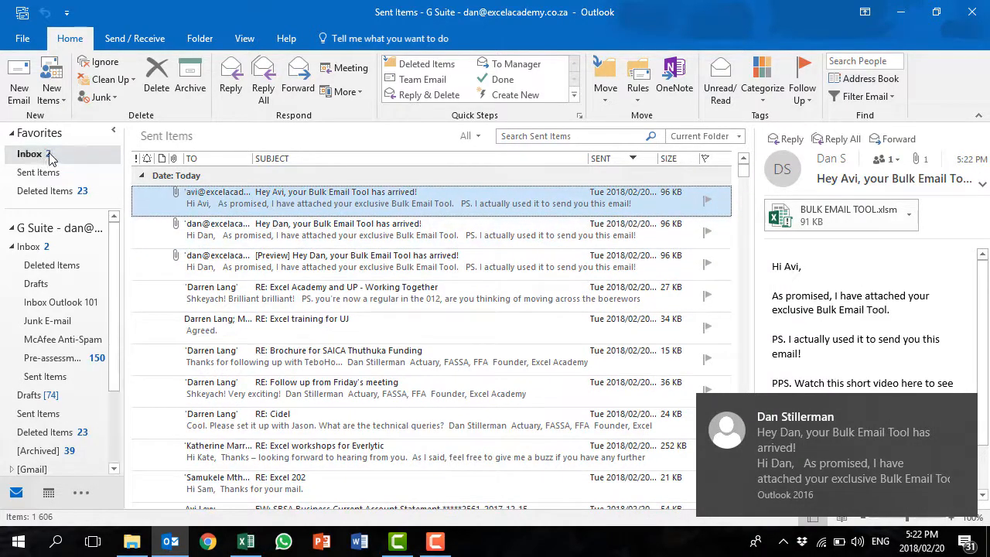
click(29, 154)
click(282, 201)
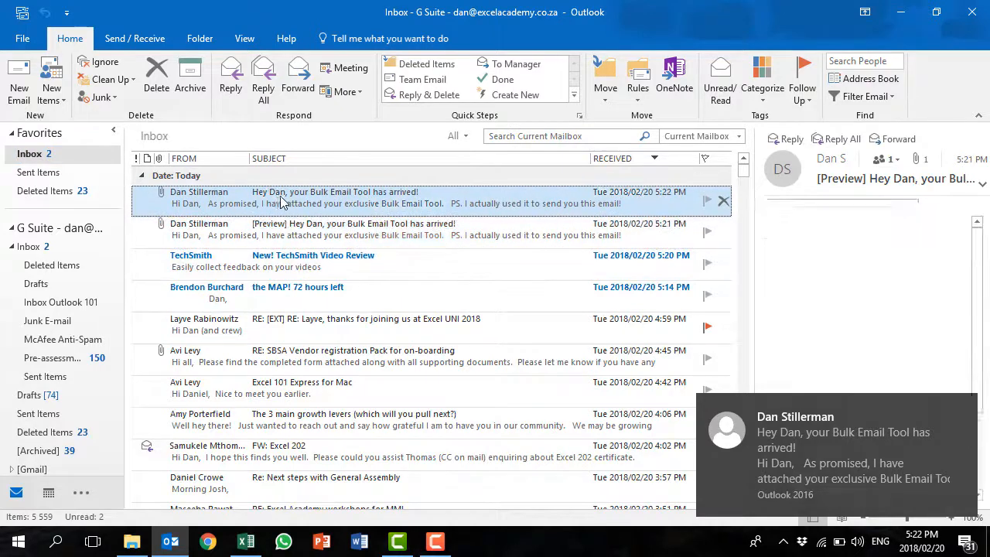
key(alt+Tab)
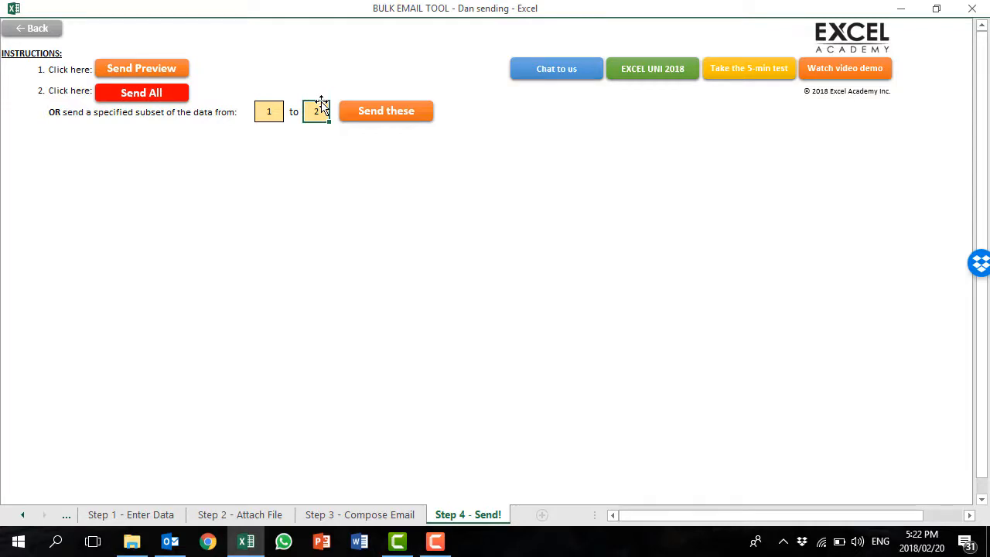
- Step back through the sheets to Welcome, then re-enter Step 1 and select recipient cells
click(34, 33)
click(43, 28)
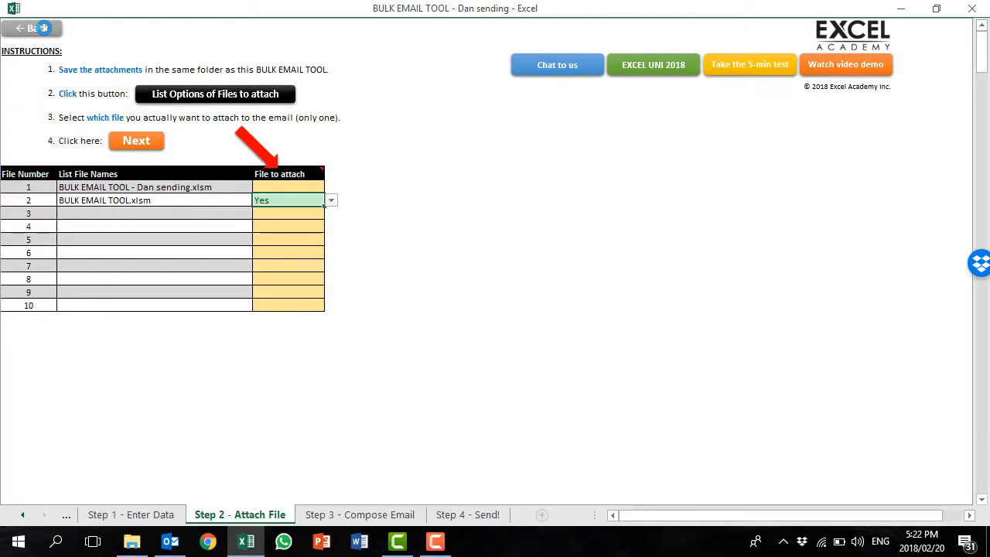
click(47, 33)
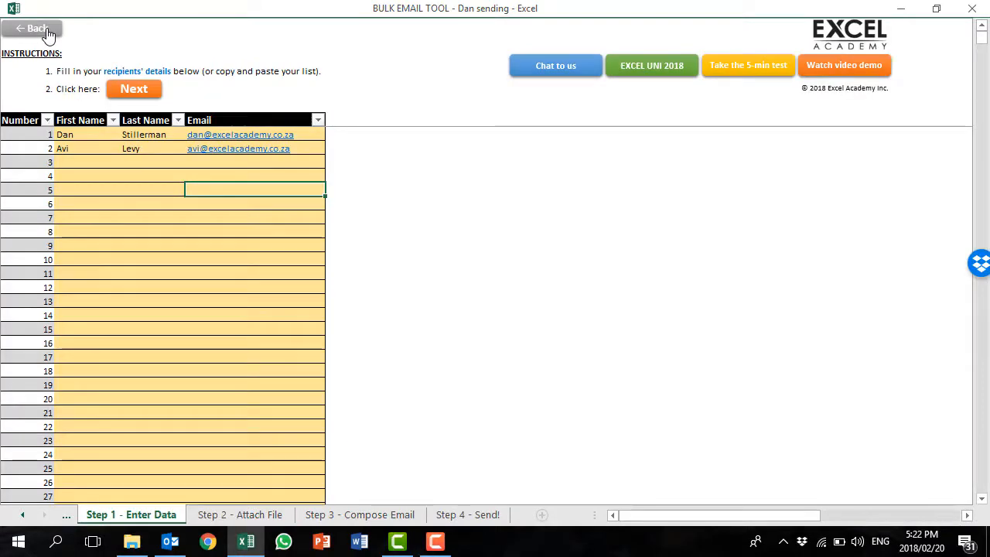
click(47, 32)
click(449, 215)
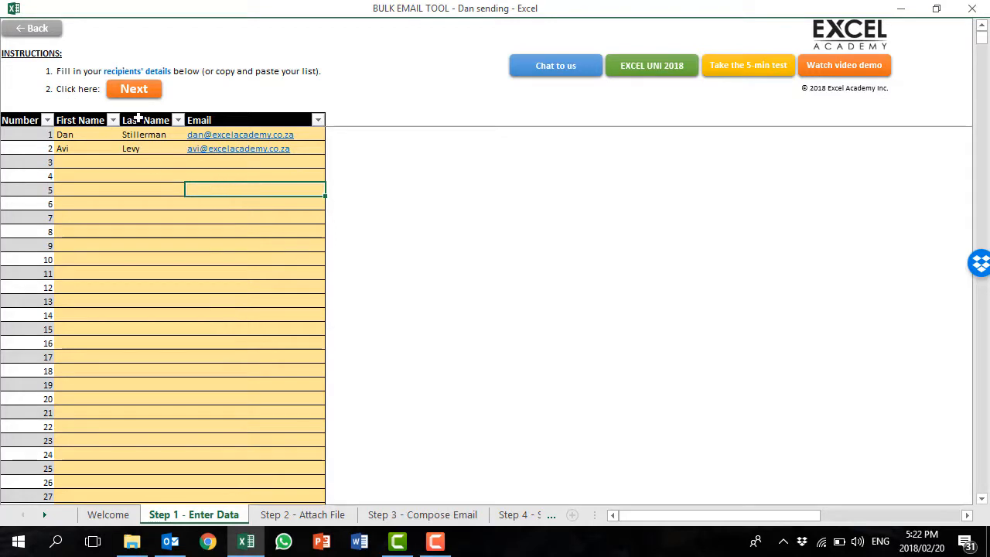
click(93, 135)
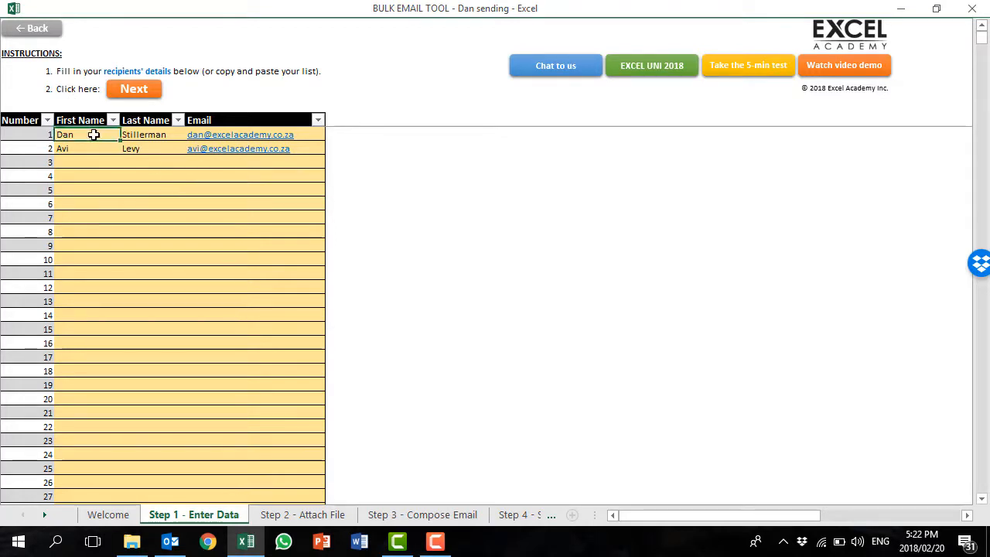
click(84, 203)
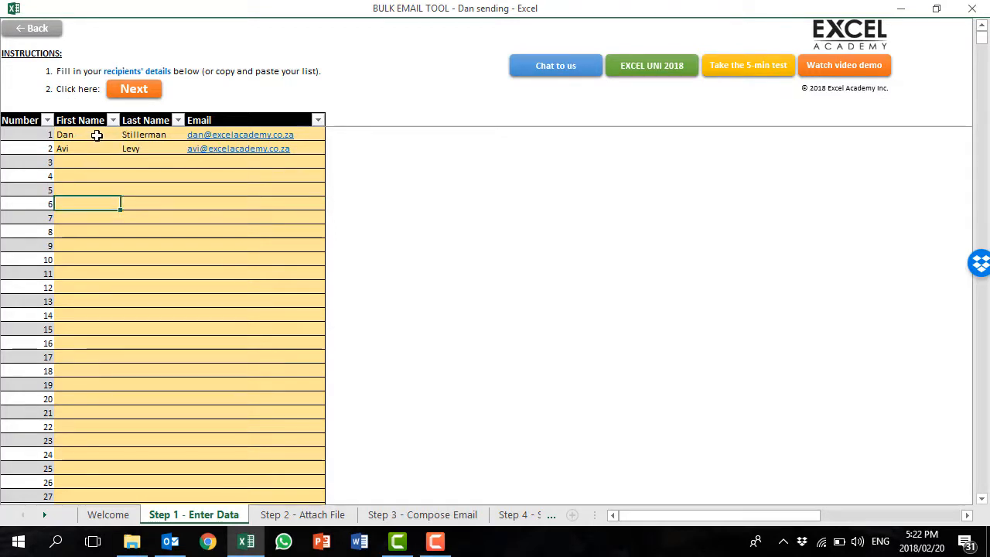